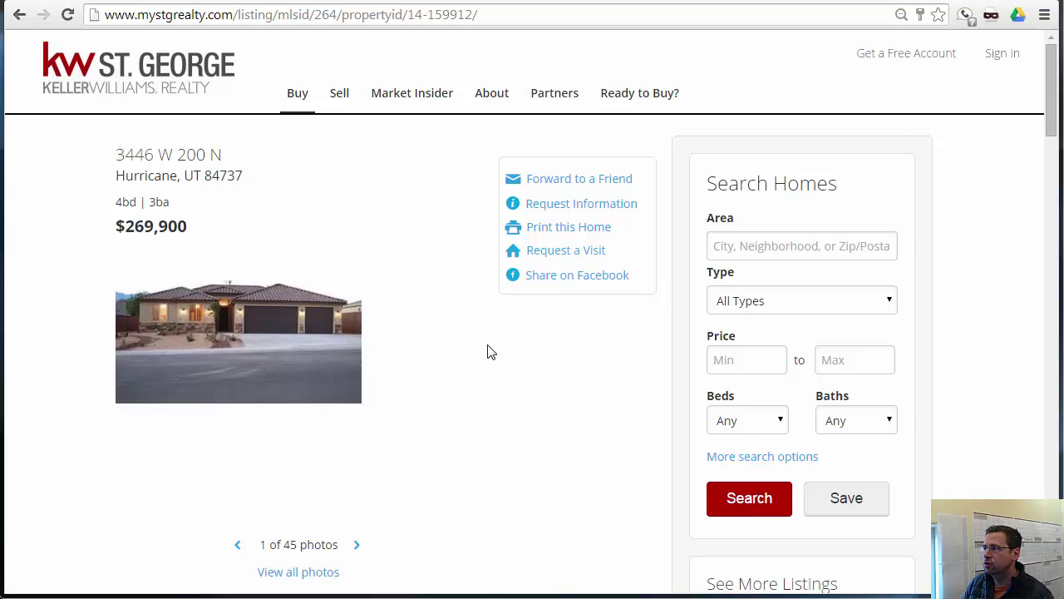
{"action": "scroll", "coordinate": [497, 374], "scroll_direction": "down", "scroll_amount": 9}
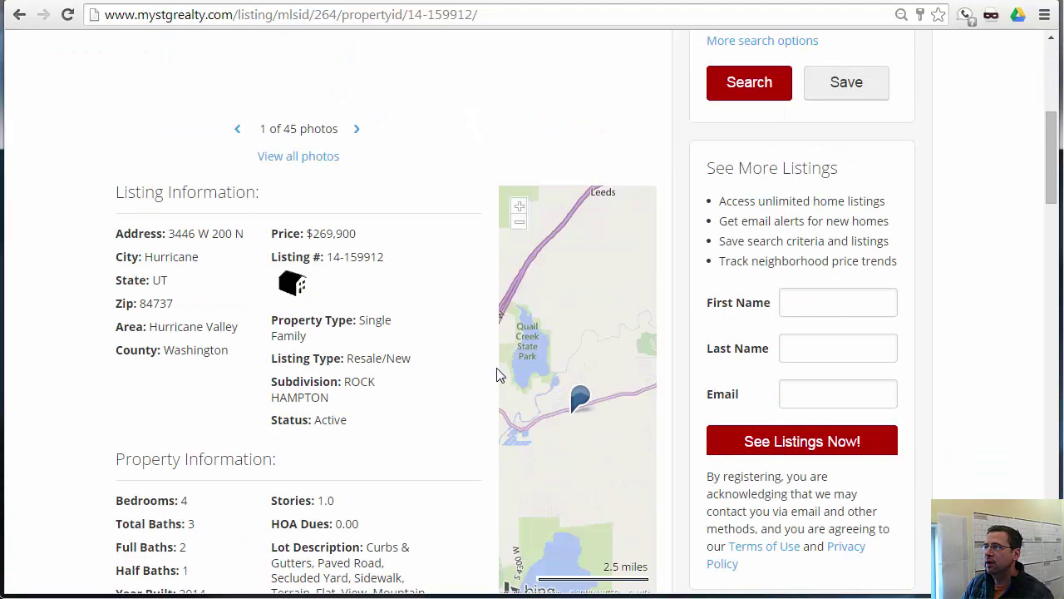
{"action": "scroll", "coordinate": [411, 313], "scroll_direction": "down", "scroll_amount": 5}
{"action": "scroll", "coordinate": [408, 316], "scroll_direction": "up", "scroll_amount": 10}
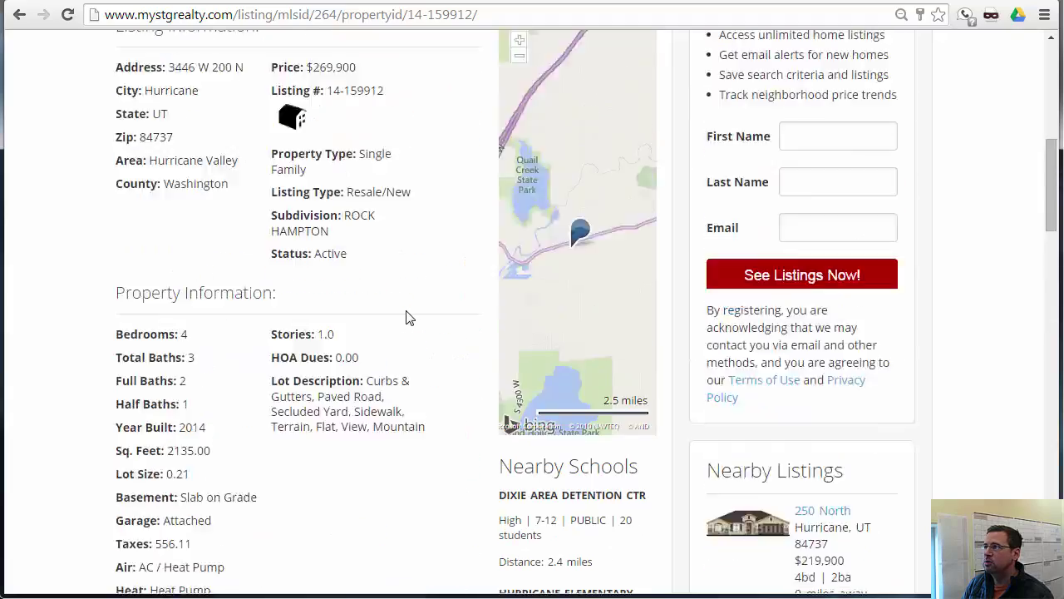
{"action": "scroll", "coordinate": [408, 316], "scroll_direction": "down", "scroll_amount": 9}
{"action": "scroll", "coordinate": [408, 316], "scroll_direction": "up", "scroll_amount": 8}
{"action": "scroll", "coordinate": [937, 341], "scroll_direction": "down", "scroll_amount": 4}
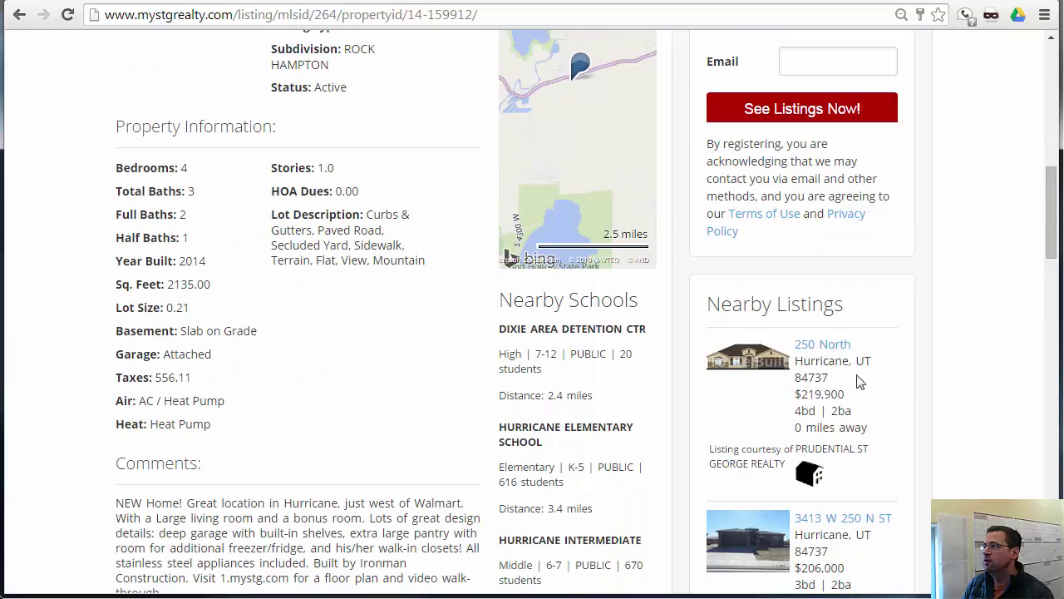
{"action": "left_click", "coordinate": [757, 345]}
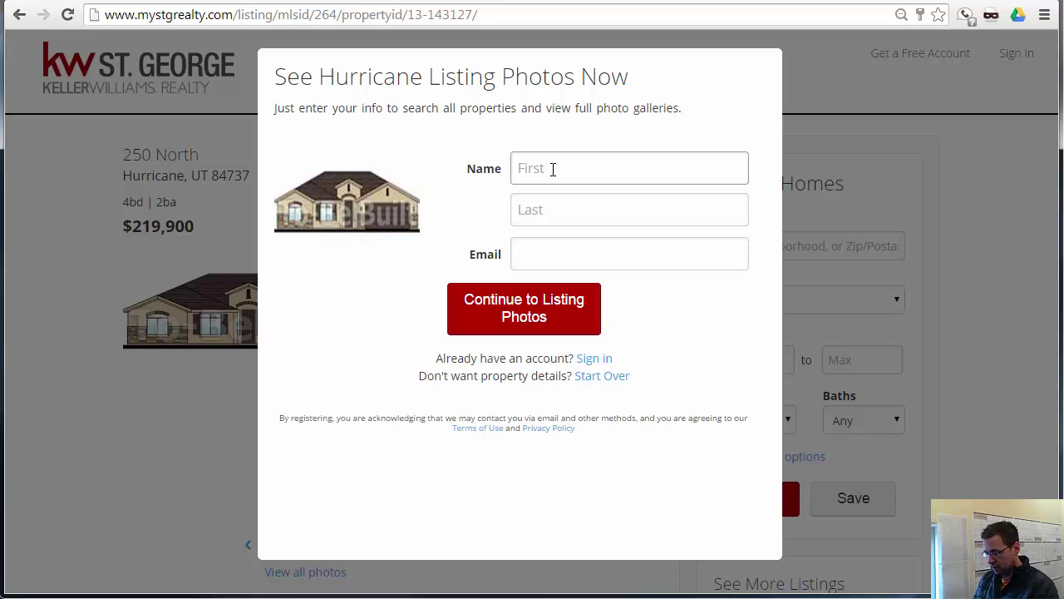
- Register with a first name, last name and e-mail address to unlock the listing photos
{"action": "type", "text": "Joe"}
{"action": "key", "text": "Tab"}
{"action": "type", "text": "Temp"}
{"action": "key", "text": "Tab"}
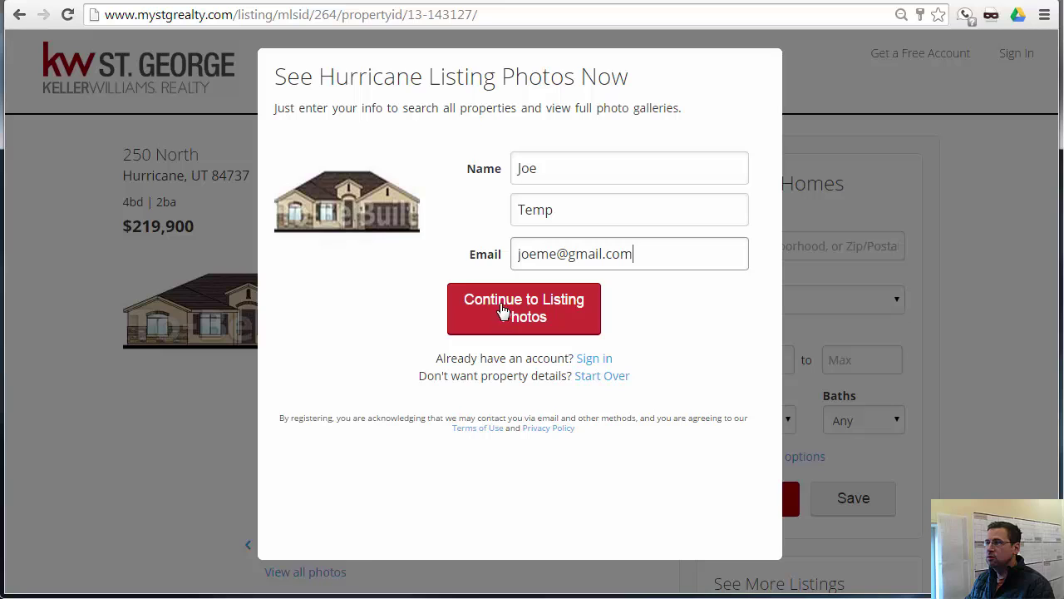
{"action": "left_click", "coordinate": [500, 311]}
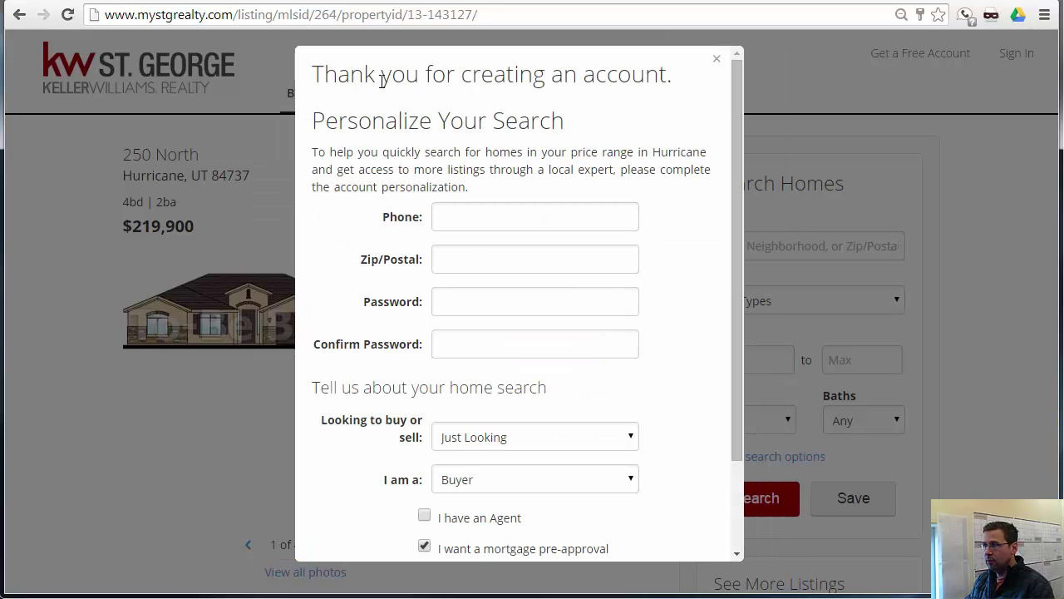
- Close the Personalize Your Search dialog without answering its questions
{"action": "scroll", "coordinate": [360, 239], "scroll_direction": "down", "scroll_amount": 3}
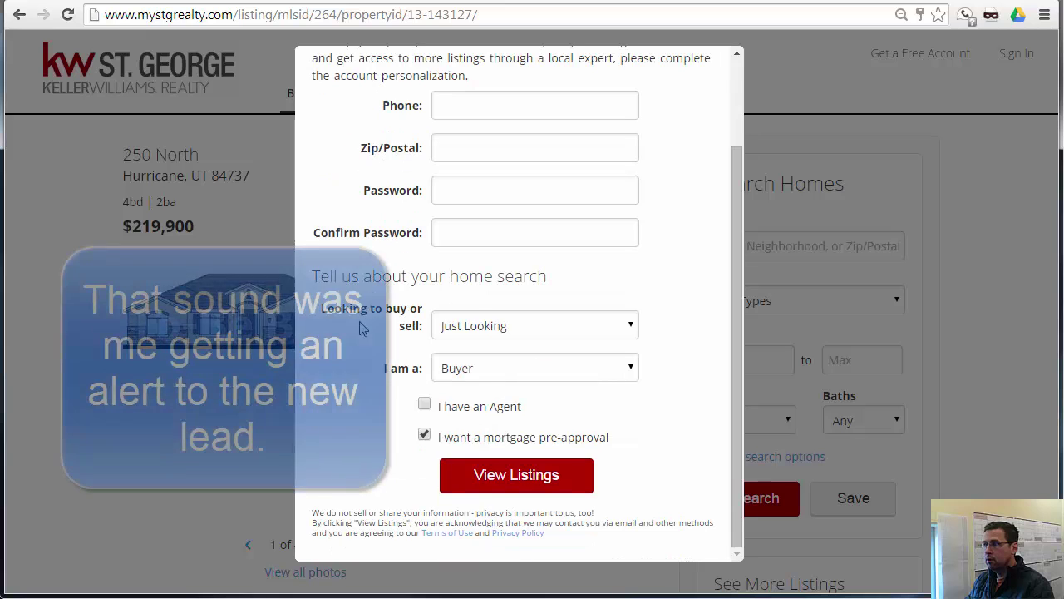
{"action": "scroll", "coordinate": [516, 299], "scroll_direction": "up", "scroll_amount": 3}
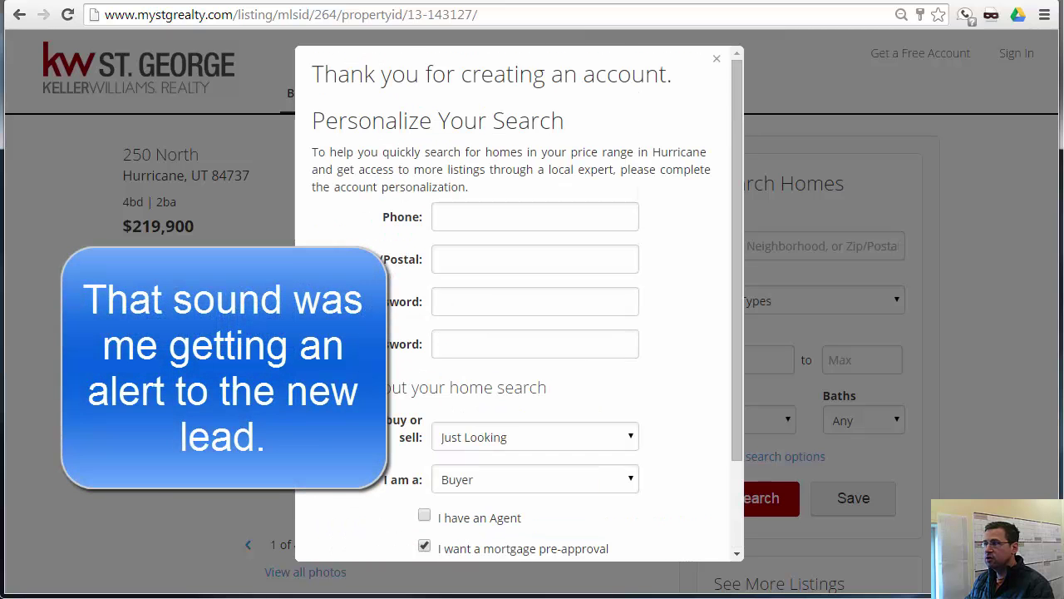
{"action": "scroll", "coordinate": [392, 249], "scroll_direction": "down", "scroll_amount": 3}
{"action": "scroll", "coordinate": [395, 246], "scroll_direction": "up", "scroll_amount": 3}
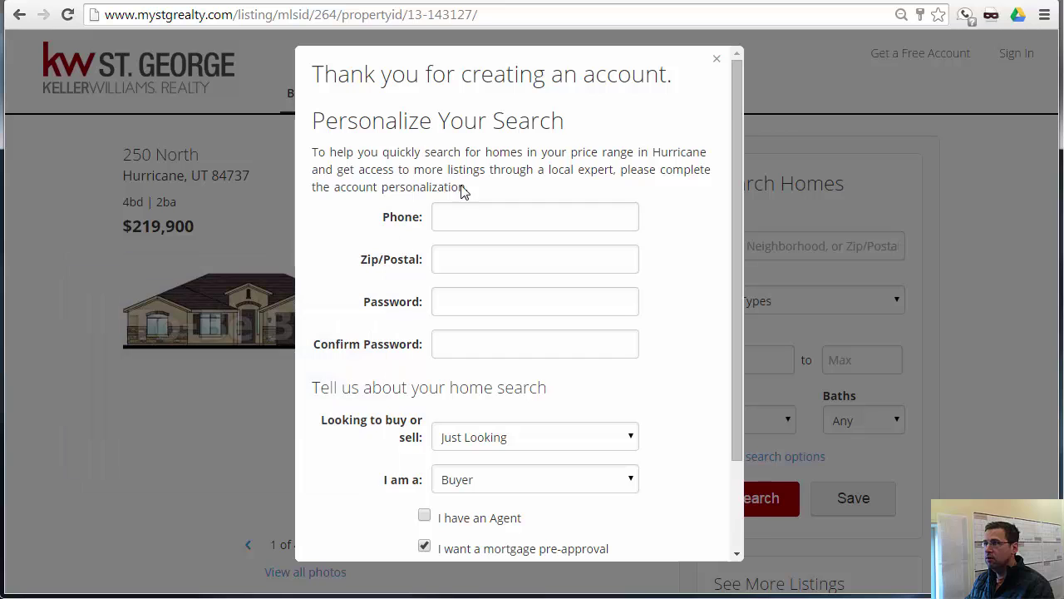
{"action": "left_click", "coordinate": [716, 64]}
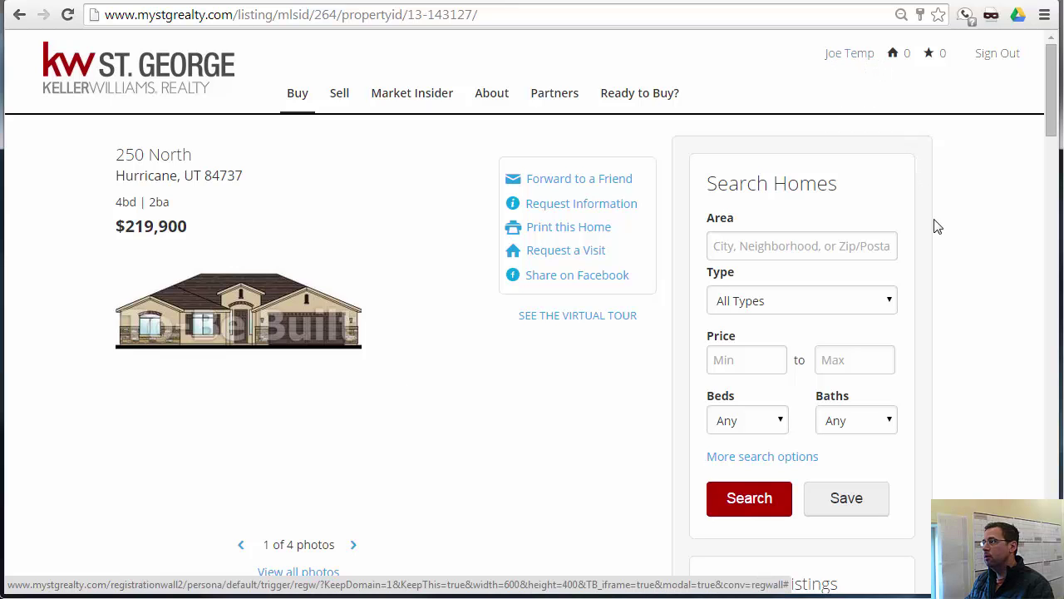
- Add St. George, UT (Washington) as the search area
{"action": "left_click", "coordinate": [773, 246]}
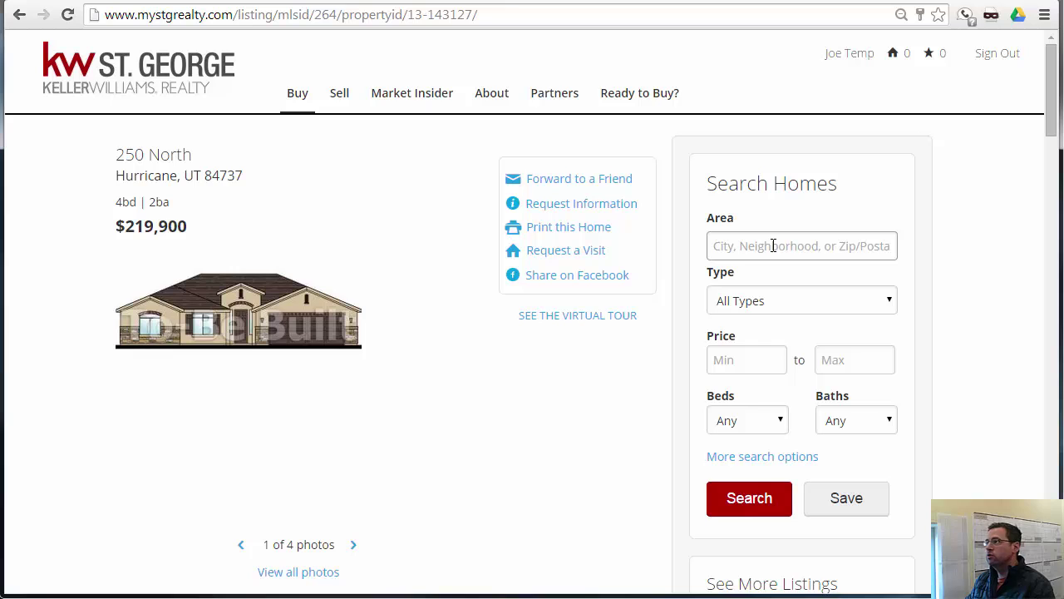
{"action": "type", "text": "St Ge"}
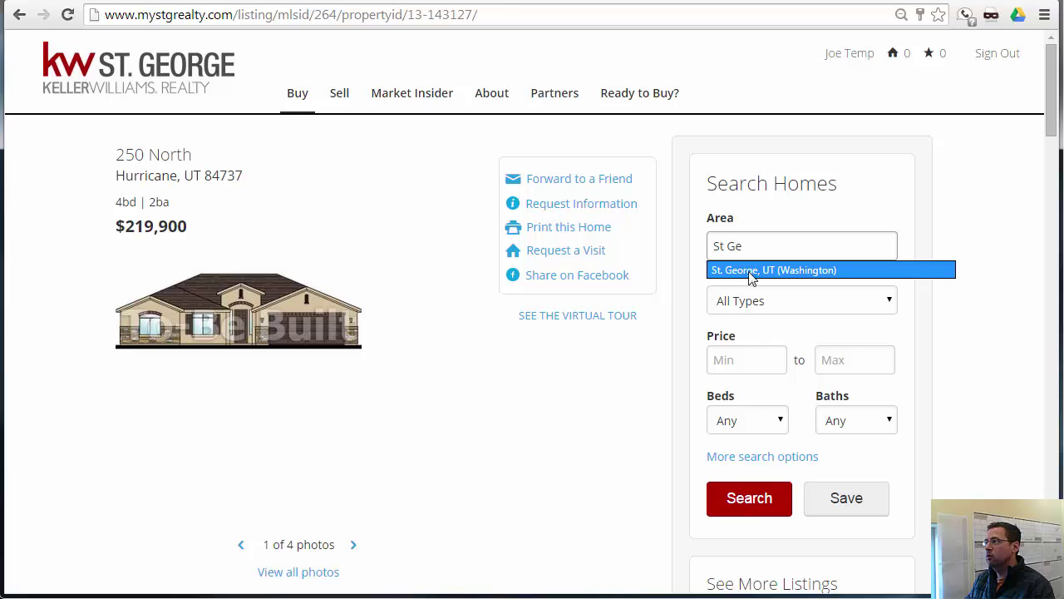
{"action": "left_click", "coordinate": [753, 271]}
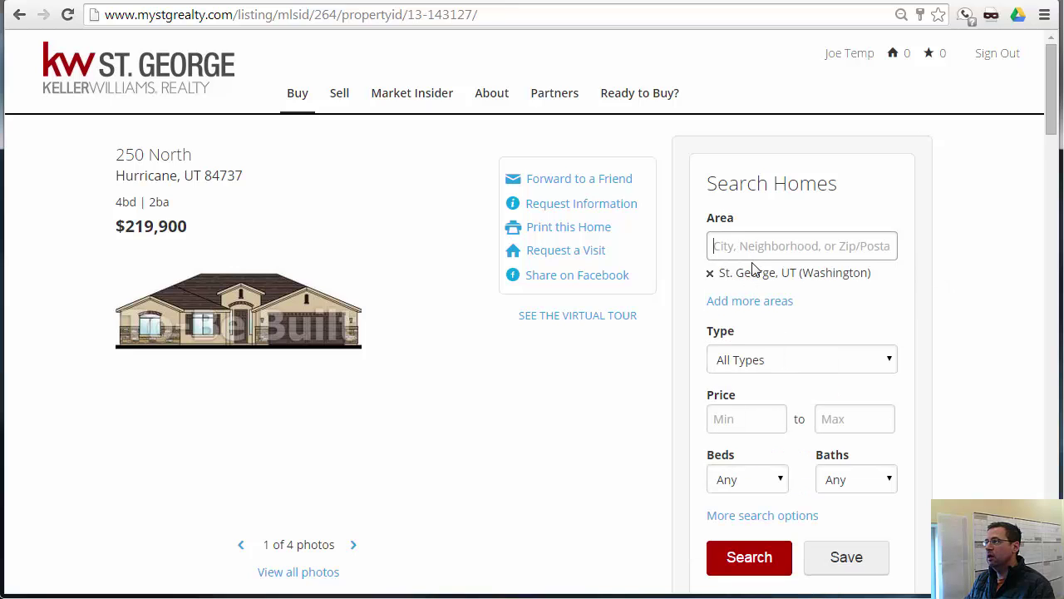
- Try adding Middelton as another area and cancel the no-match message
{"action": "left_click", "coordinate": [742, 245]}
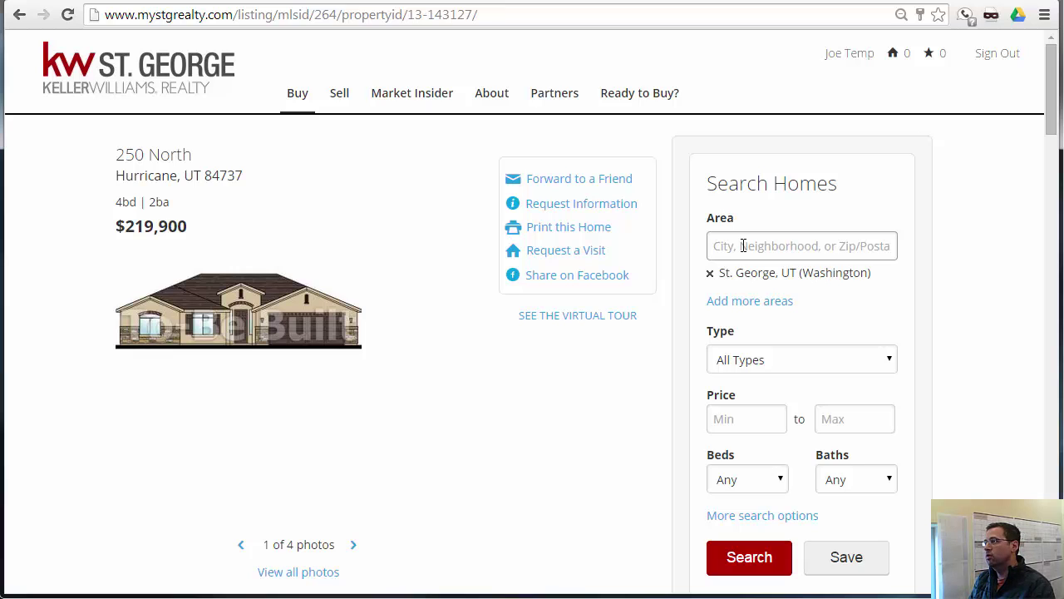
{"action": "type", "text": "S"}
{"action": "key", "text": "BackSpace"}
{"action": "type", "text": "Middelton"}
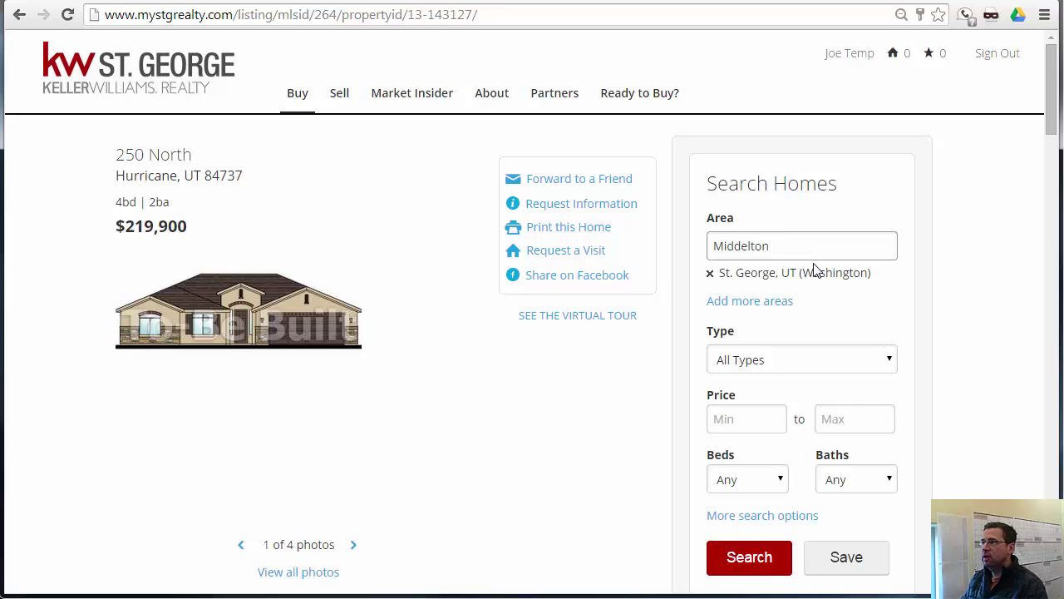
{"action": "key", "text": "Return"}
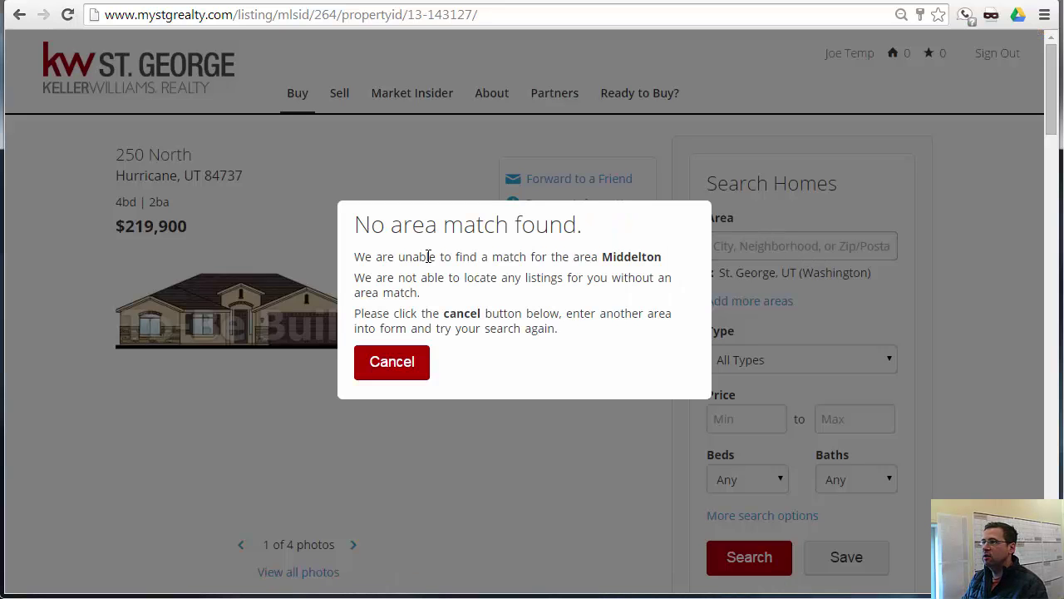
{"action": "left_click", "coordinate": [392, 362]}
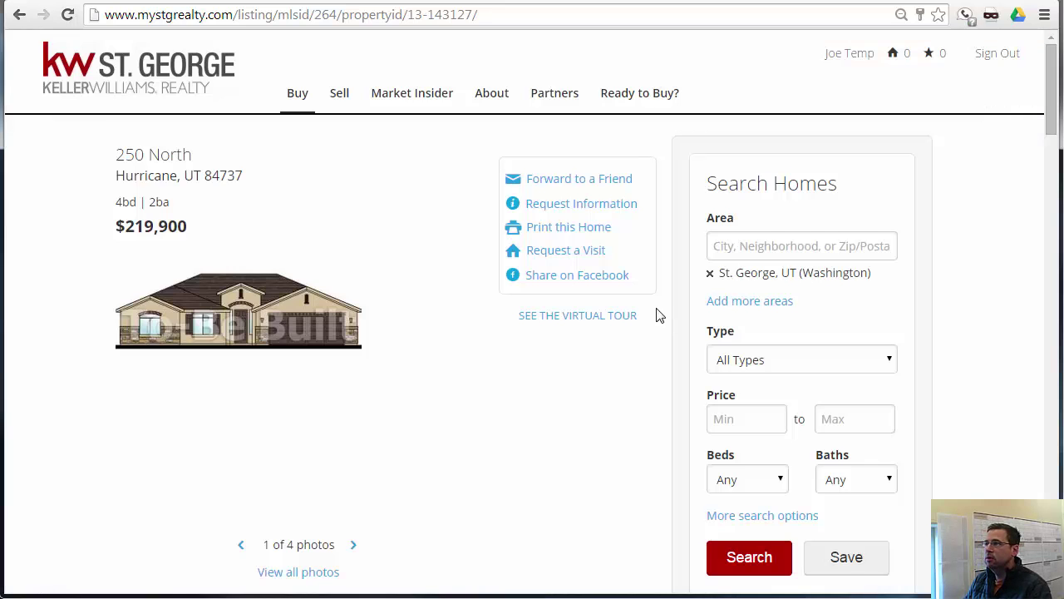
- Set the quick search to Single Family homes priced 200,000–300,000
{"action": "left_click", "coordinate": [753, 254]}
{"action": "scroll", "coordinate": [784, 290], "scroll_direction": "down", "scroll_amount": 2}
{"action": "left_click", "coordinate": [781, 280]}
{"action": "left_click", "coordinate": [782, 313]}
{"action": "left_click", "coordinate": [765, 335]}
{"action": "type", "text": "200000"}
{"action": "key", "text": "Tab"}
{"action": "type", "text": "300000"}
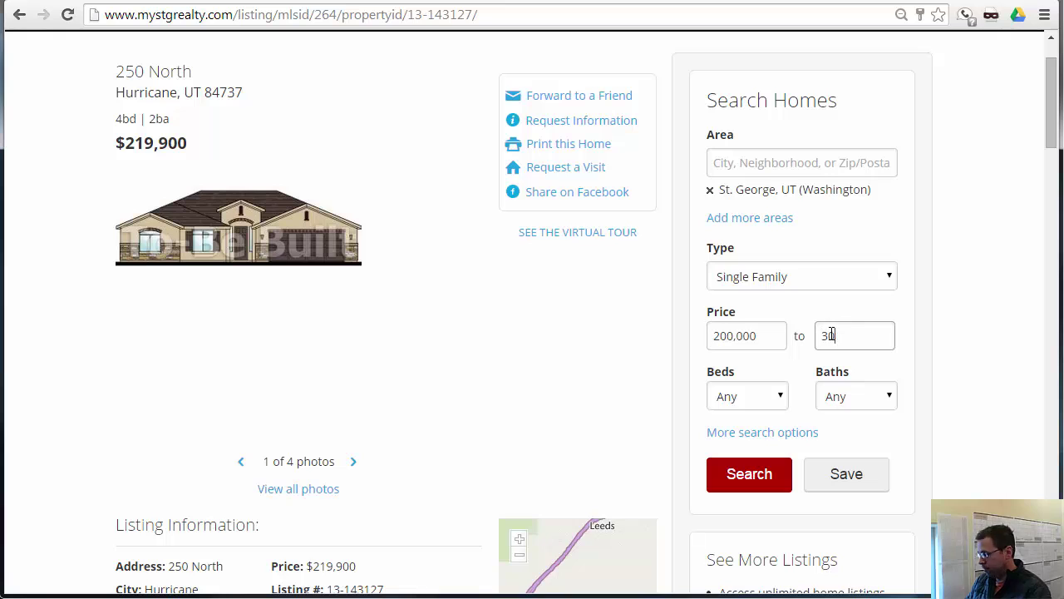
- Require 5+ beds and 3+ baths, then go to More search options
{"action": "left_click", "coordinate": [746, 396]}
{"action": "left_click", "coordinate": [723, 497]}
{"action": "left_click", "coordinate": [856, 395]}
{"action": "left_click", "coordinate": [836, 498]}
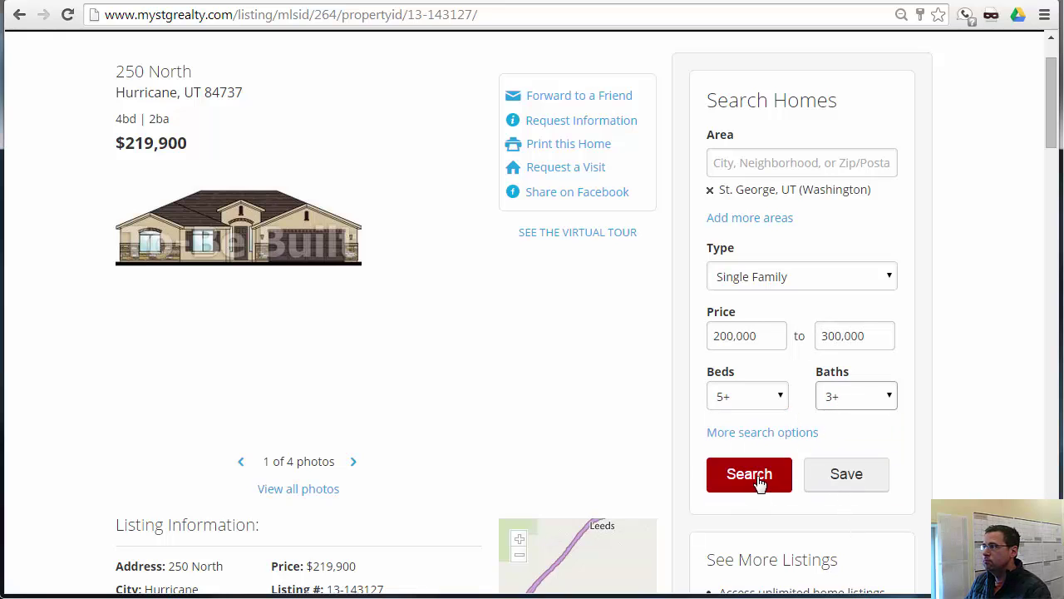
{"action": "left_click", "coordinate": [750, 434]}
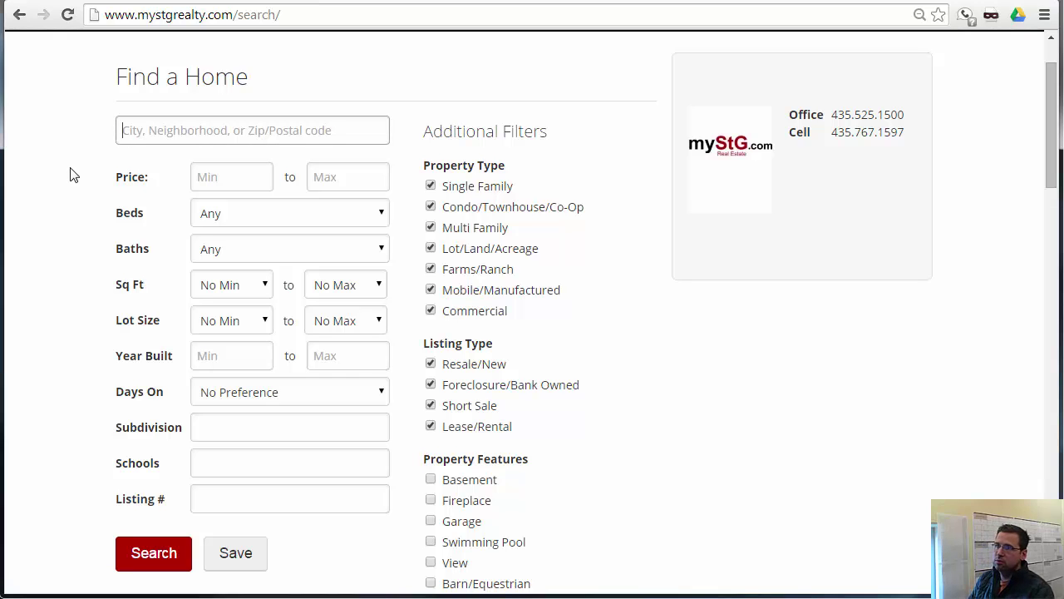
- Fill the advanced search with St. George, price 200,000–300,000, 5+ beds and 3+ baths
{"action": "type", "text": "St"}
{"action": "scroll", "coordinate": [167, 214], "scroll_direction": "up", "scroll_amount": 1}
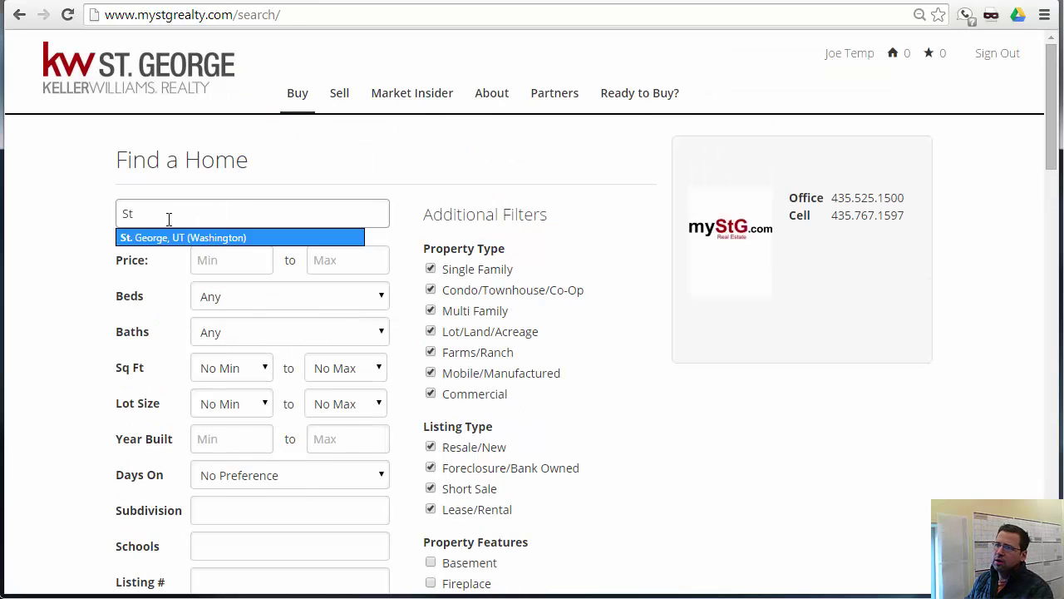
{"action": "left_click", "coordinate": [166, 236]}
{"action": "left_click", "coordinate": [226, 308]}
{"action": "type", "text": "200,000"}
{"action": "key", "text": "Tab"}
{"action": "type", "text": "300,000"}
{"action": "key", "text": "Tab"}
{"action": "key", "text": "5"}
{"action": "key", "text": "Tab"}
{"action": "left_click", "coordinate": [249, 382]}
{"action": "left_click", "coordinate": [225, 481]}
- Limit square footage to a minimum of 2,250 and a maximum of 4,000
{"action": "scroll", "coordinate": [237, 374], "scroll_direction": "down", "scroll_amount": 2}
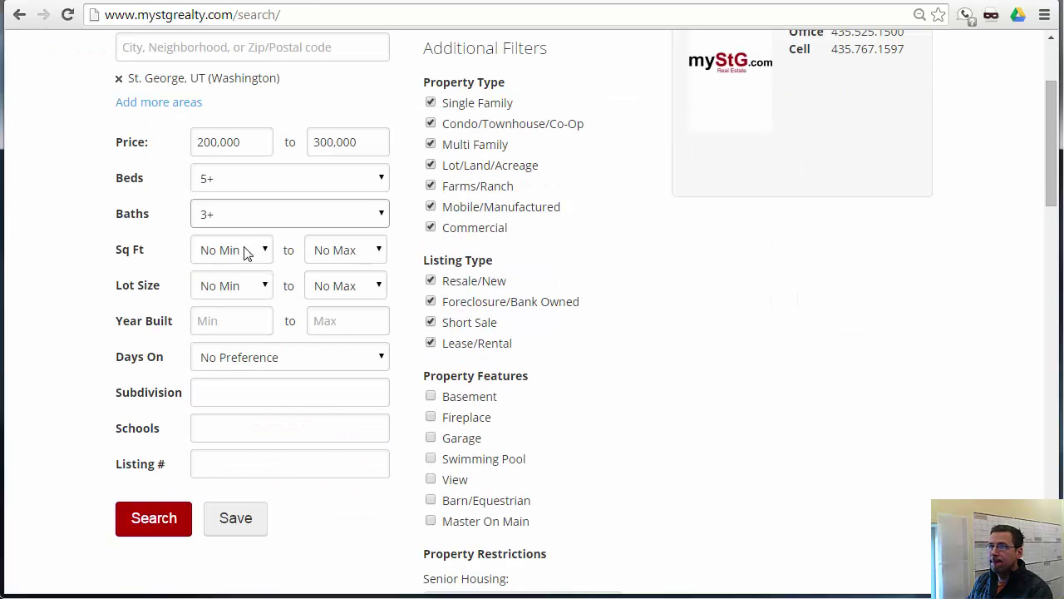
{"action": "left_click", "coordinate": [246, 253]}
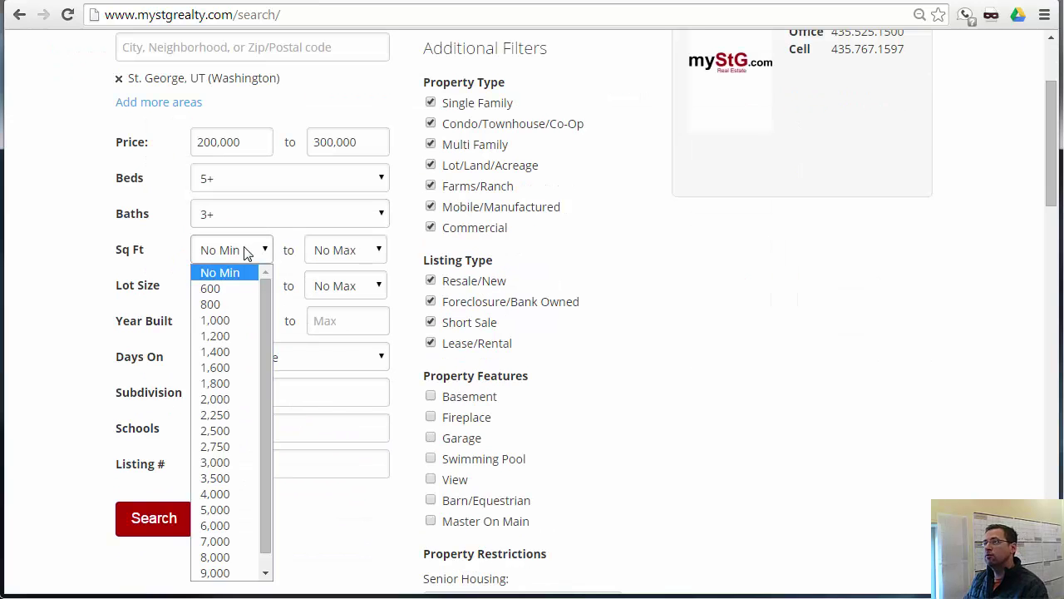
{"action": "left_click", "coordinate": [234, 419]}
{"action": "left_click", "coordinate": [364, 252]}
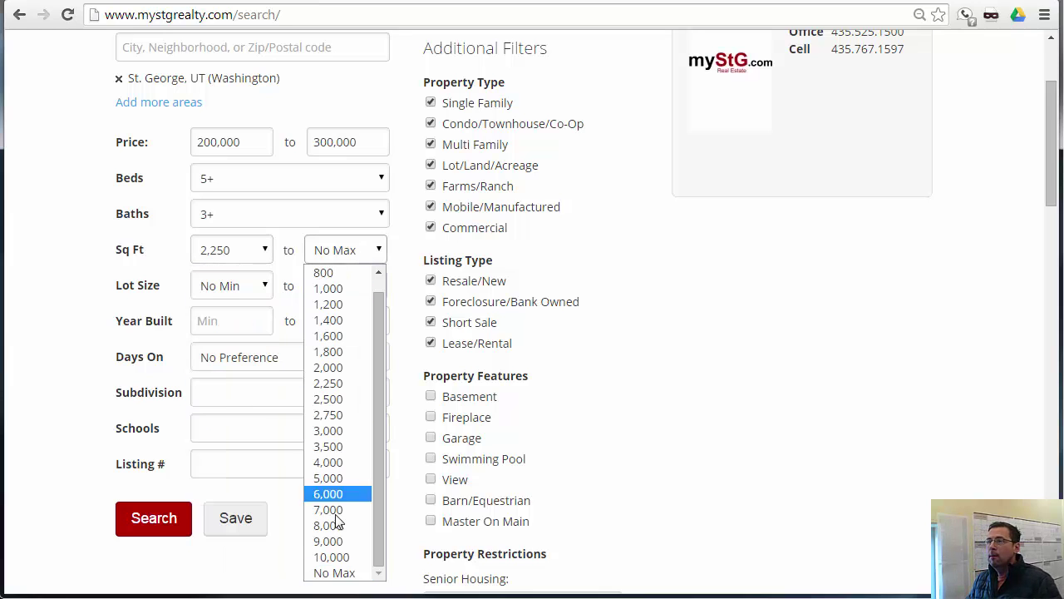
{"action": "left_click", "coordinate": [337, 461]}
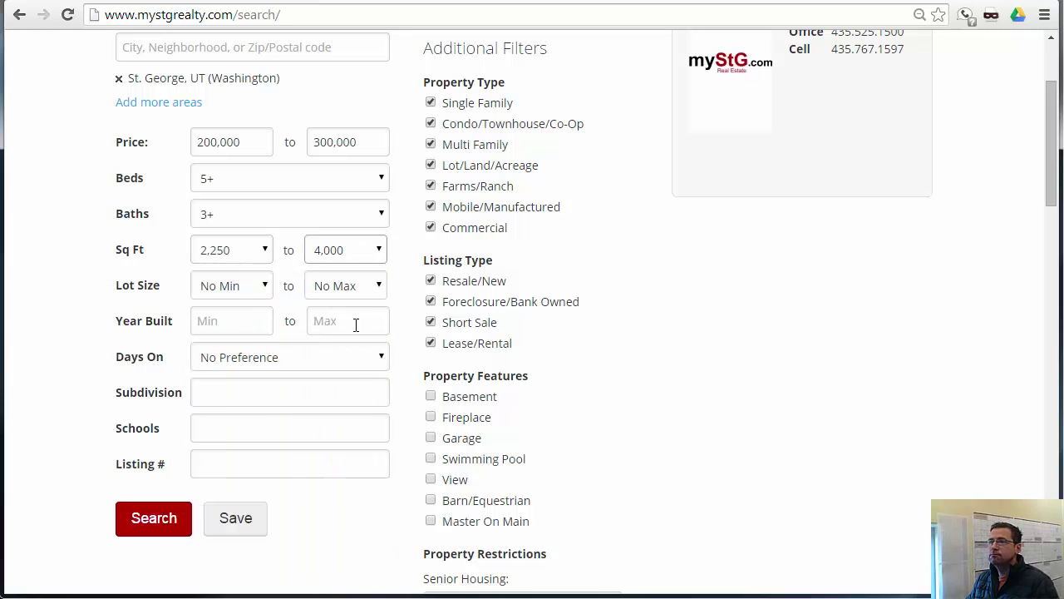
{"action": "scroll", "coordinate": [507, 285], "scroll_direction": "down", "scroll_amount": 2}
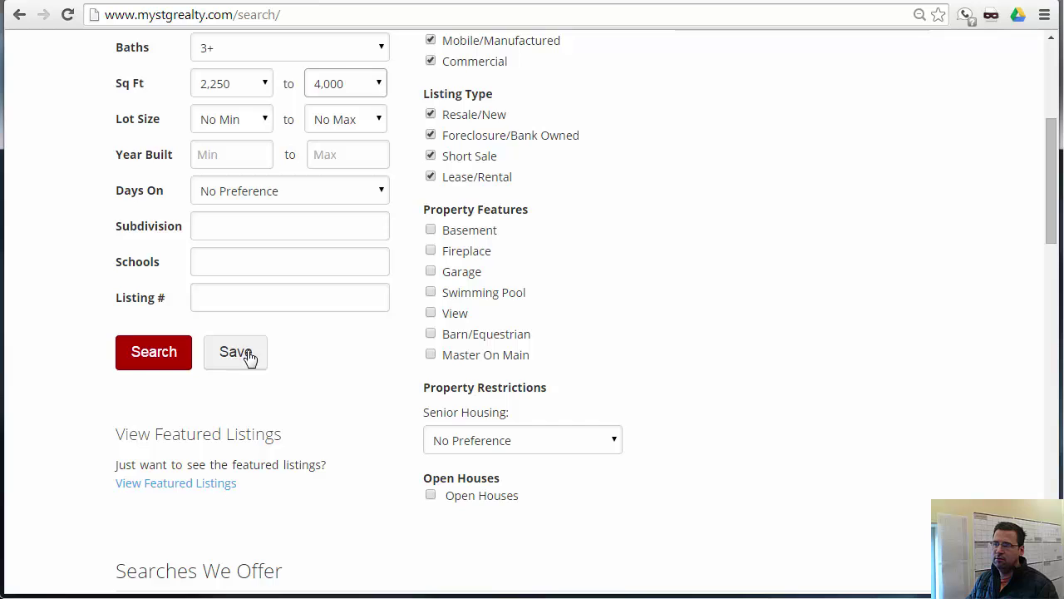
{"action": "scroll", "coordinate": [339, 358], "scroll_direction": "up", "scroll_amount": 1}
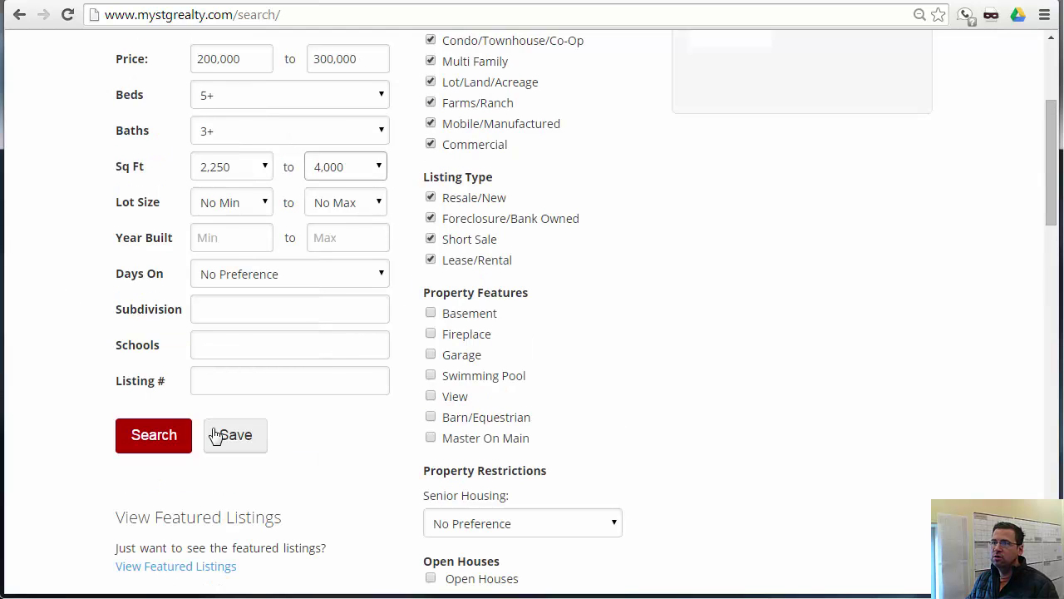
- Save the St. George search as a daily listing alert shown on My Tools
{"action": "left_click", "coordinate": [241, 436]}
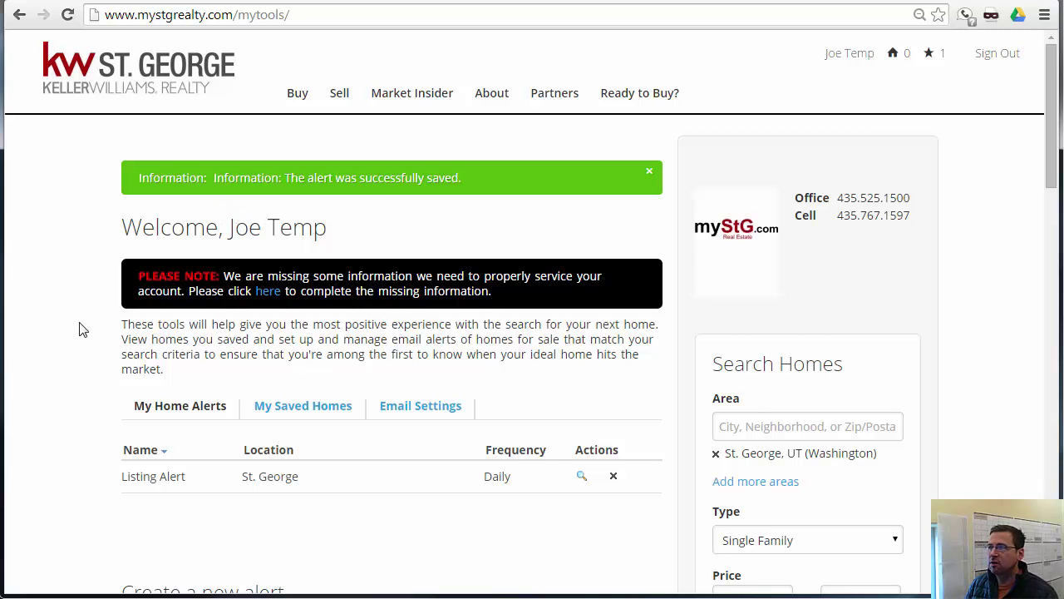
{"action": "scroll", "coordinate": [79, 330], "scroll_direction": "down", "scroll_amount": 1}
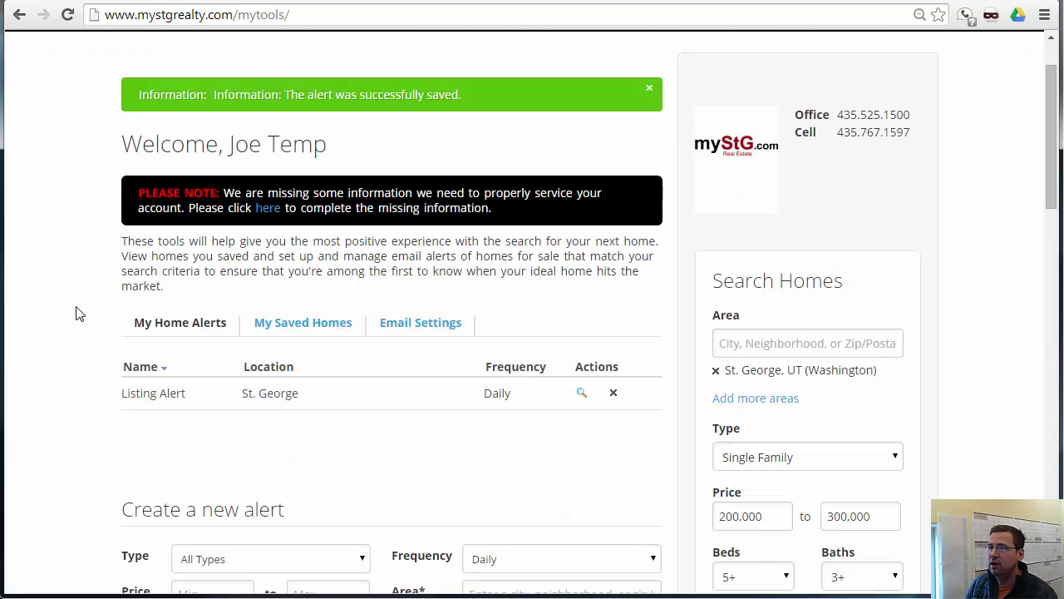
{"action": "scroll", "coordinate": [77, 314], "scroll_direction": "down", "scroll_amount": 2}
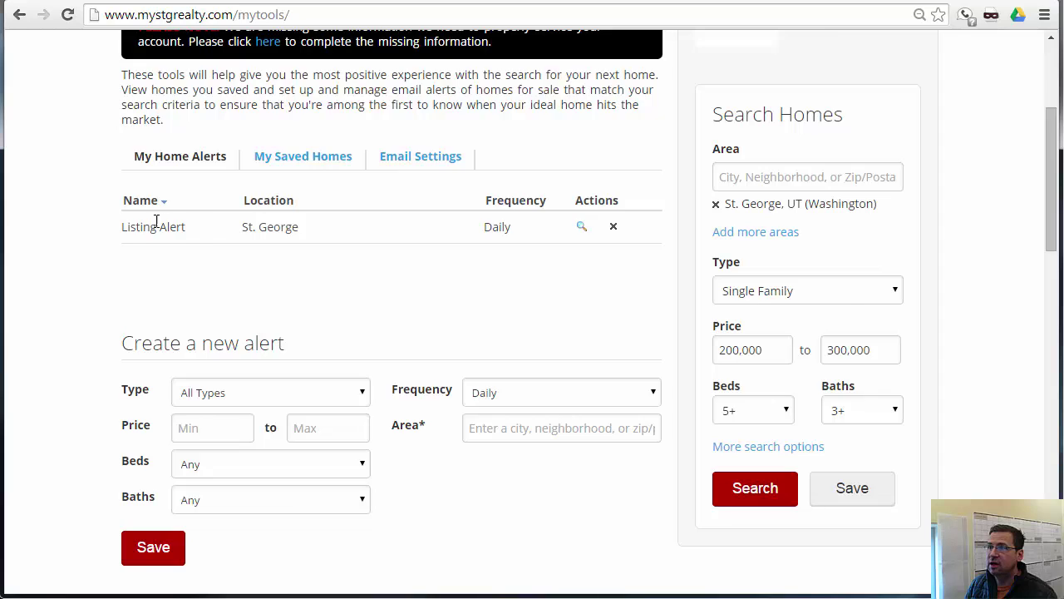
{"action": "scroll", "coordinate": [164, 223], "scroll_direction": "up", "scroll_amount": 1}
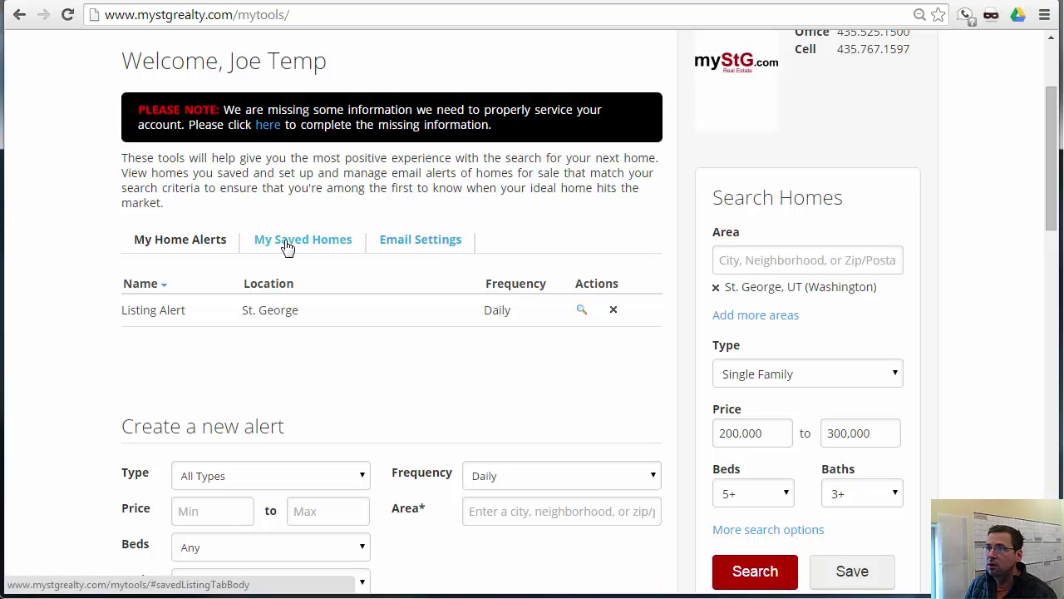
{"action": "left_click", "coordinate": [423, 241]}
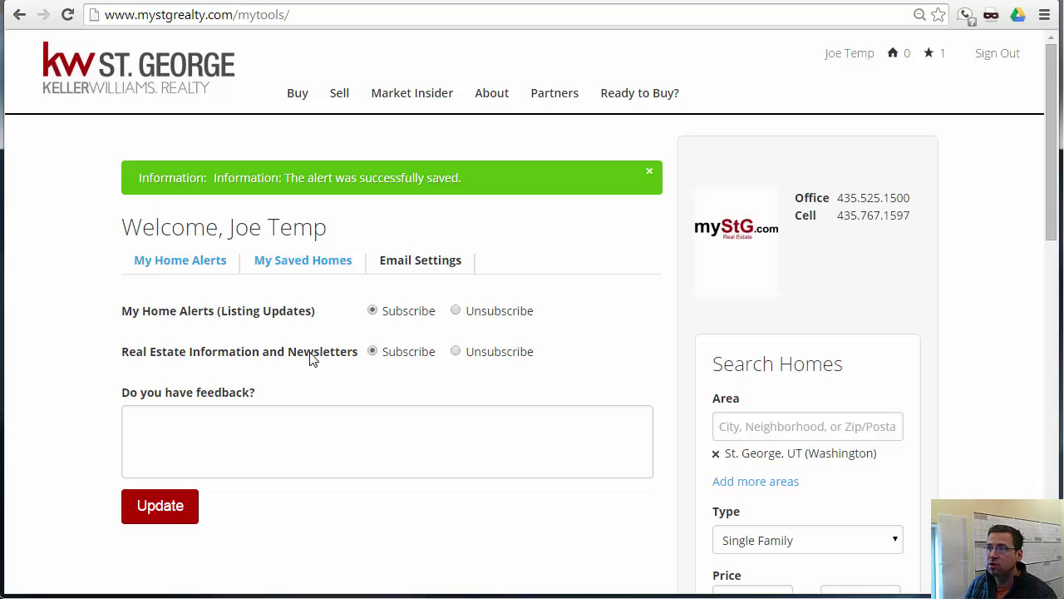
{"action": "left_click", "coordinate": [154, 271]}
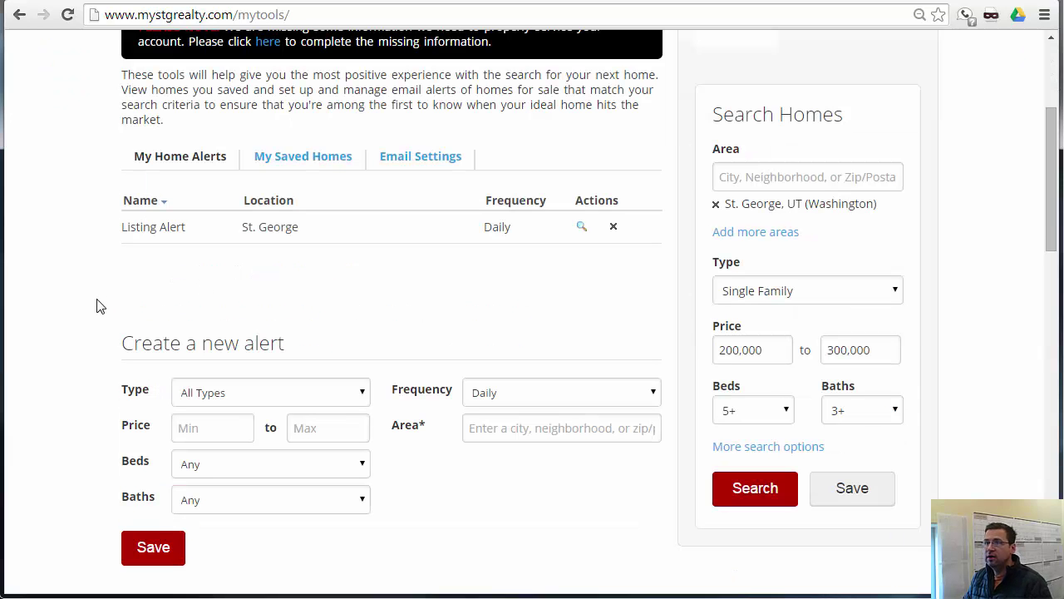
{"action": "left_click", "coordinate": [478, 233]}
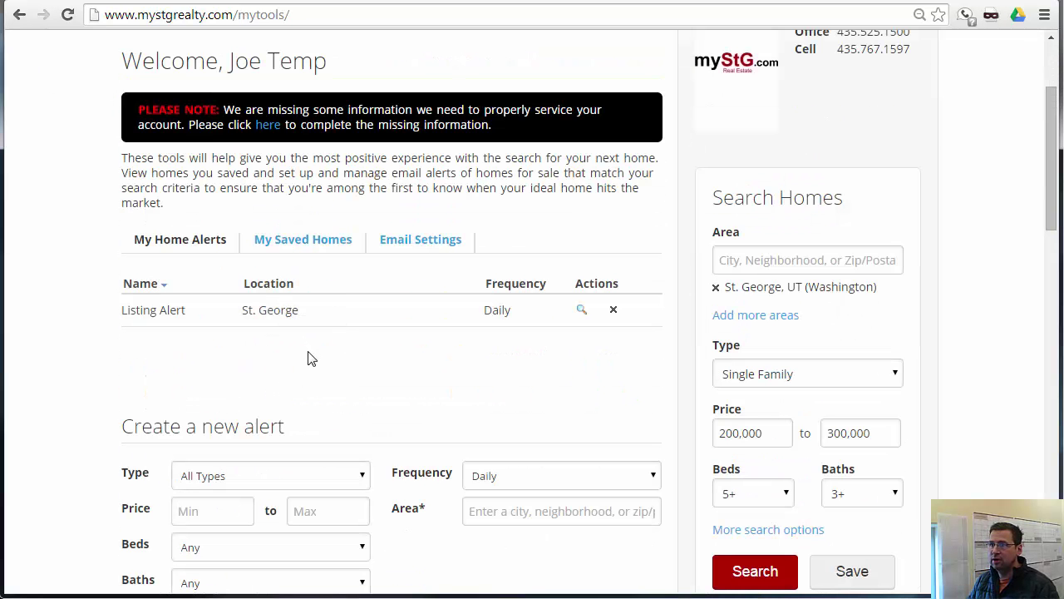
{"action": "scroll", "coordinate": [308, 358], "scroll_direction": "down", "scroll_amount": 3}
- Give the new alert Single Family type, price 200,000–300,000, 5+ beds and 3+ baths
{"action": "scroll", "coordinate": [254, 301], "scroll_direction": "down", "scroll_amount": 2}
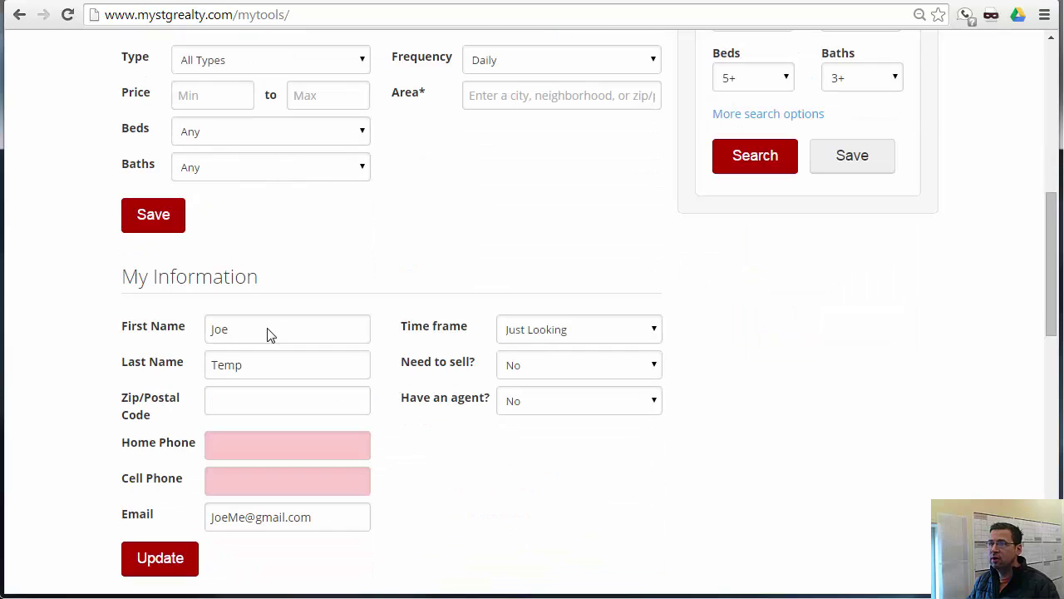
{"action": "scroll", "coordinate": [234, 272], "scroll_direction": "up", "scroll_amount": 2}
{"action": "left_click", "coordinate": [226, 230]}
{"action": "left_click", "coordinate": [222, 252]}
{"action": "type", "text": "20,000"}
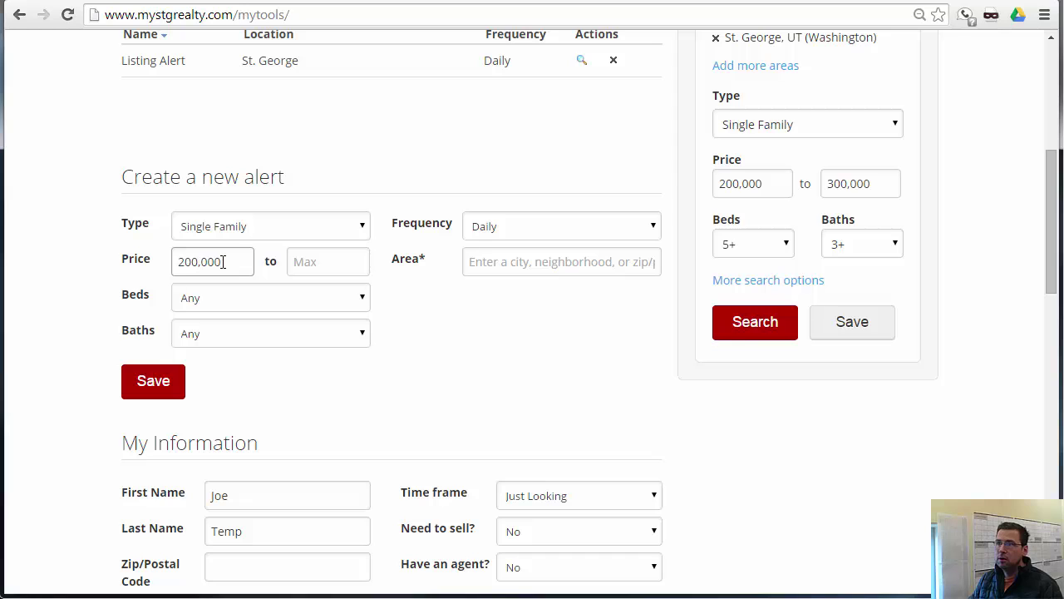
{"action": "left_click", "coordinate": [293, 263]}
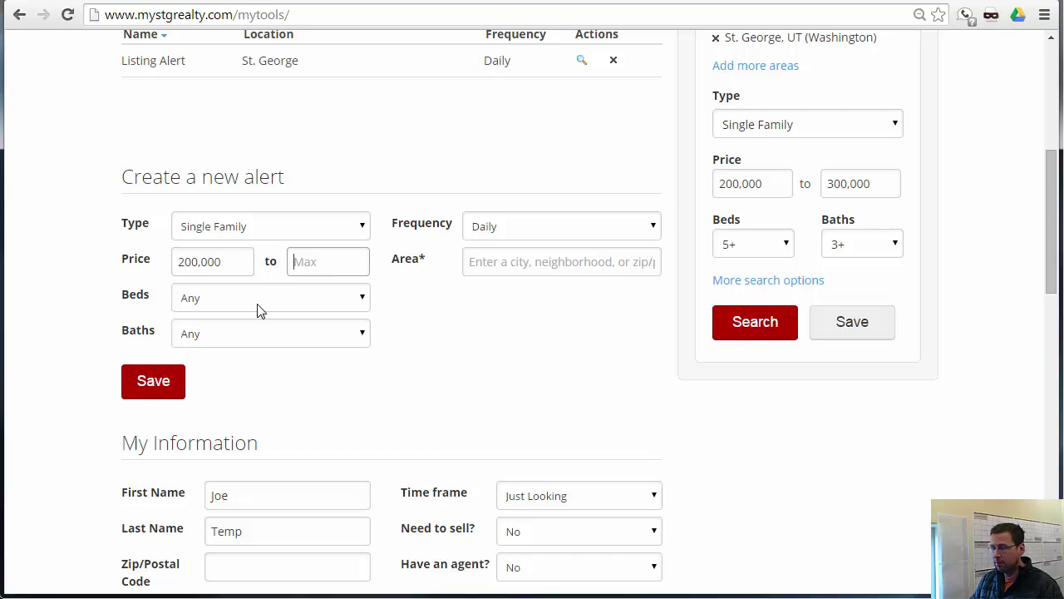
{"action": "type", "text": "30000"}
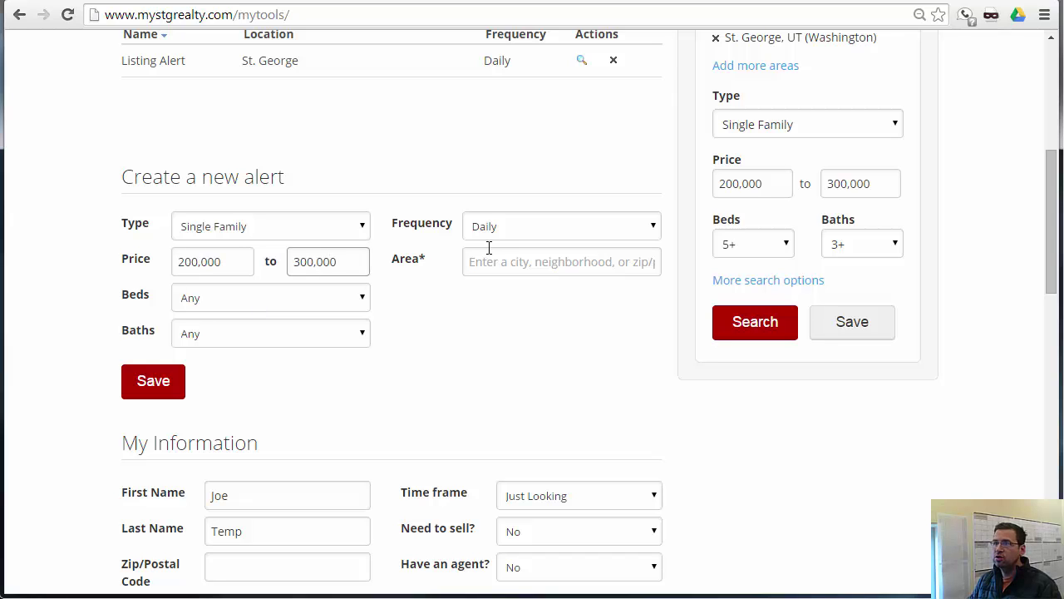
{"action": "left_click", "coordinate": [216, 304]}
{"action": "left_click", "coordinate": [199, 391]}
{"action": "left_click", "coordinate": [208, 334]}
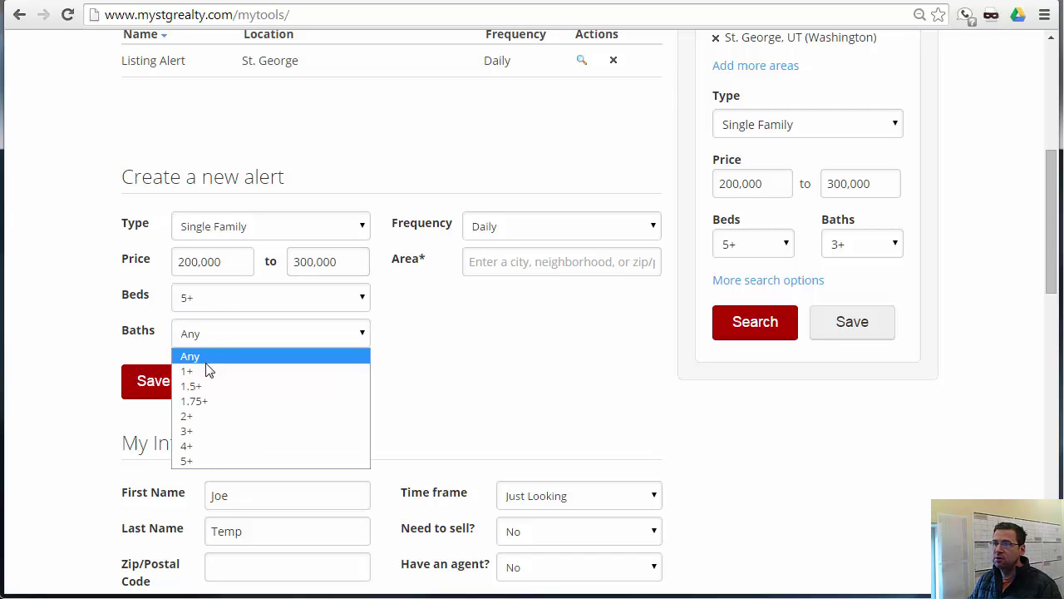
{"action": "left_click", "coordinate": [199, 431]}
- Set the alert frequency to Bi-Weekly, add St. George, UT, and list nearby areas
{"action": "left_click", "coordinate": [569, 229]}
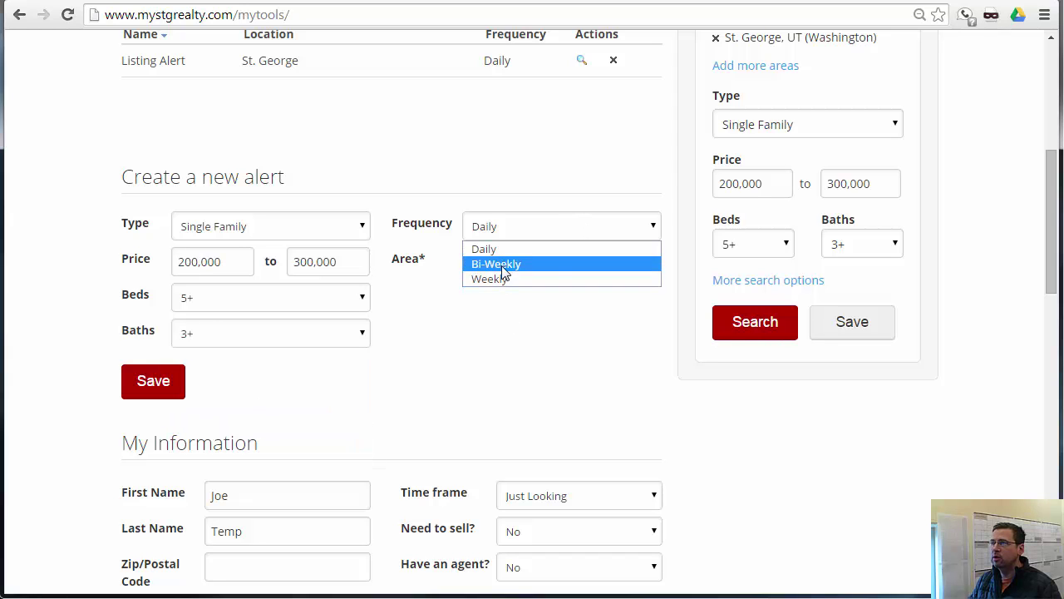
{"action": "left_click", "coordinate": [501, 266]}
{"action": "type", "text": "St"}
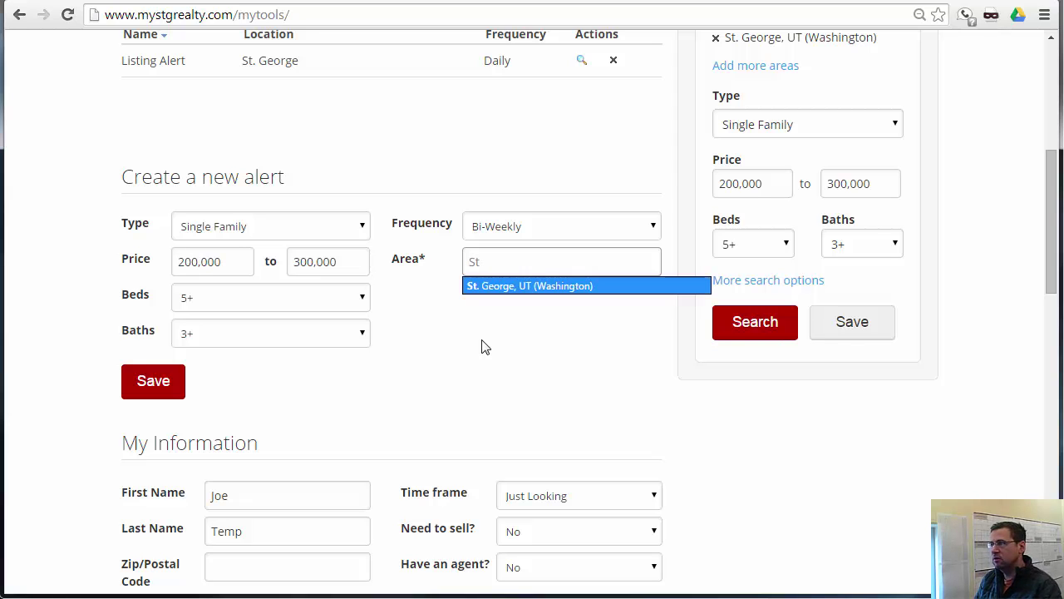
{"action": "left_click", "coordinate": [519, 287]}
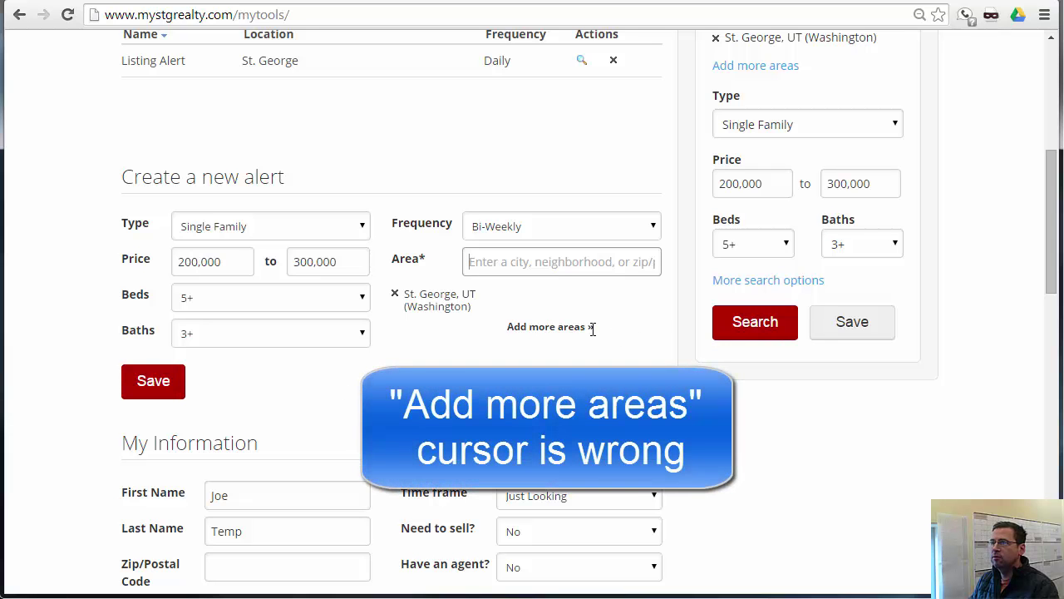
{"action": "left_click", "coordinate": [543, 328]}
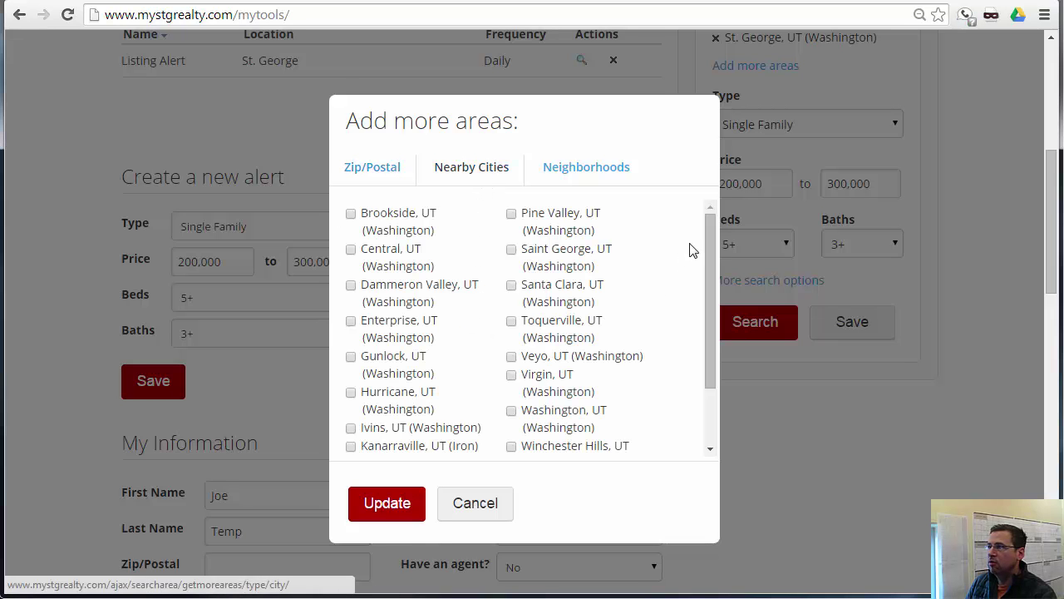
- Add Santa Clara and Hurricane to the alert areas and save the bi-weekly alert
{"action": "left_click_drag", "start_coordinate": [711, 227], "coordinate": [695, 202]}
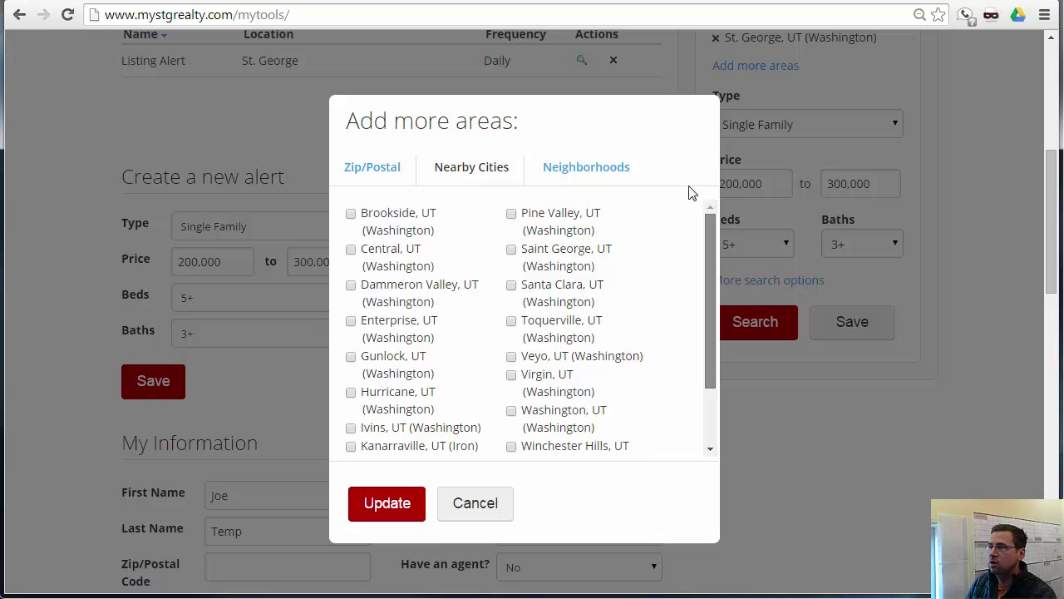
{"action": "left_click", "coordinate": [351, 287]}
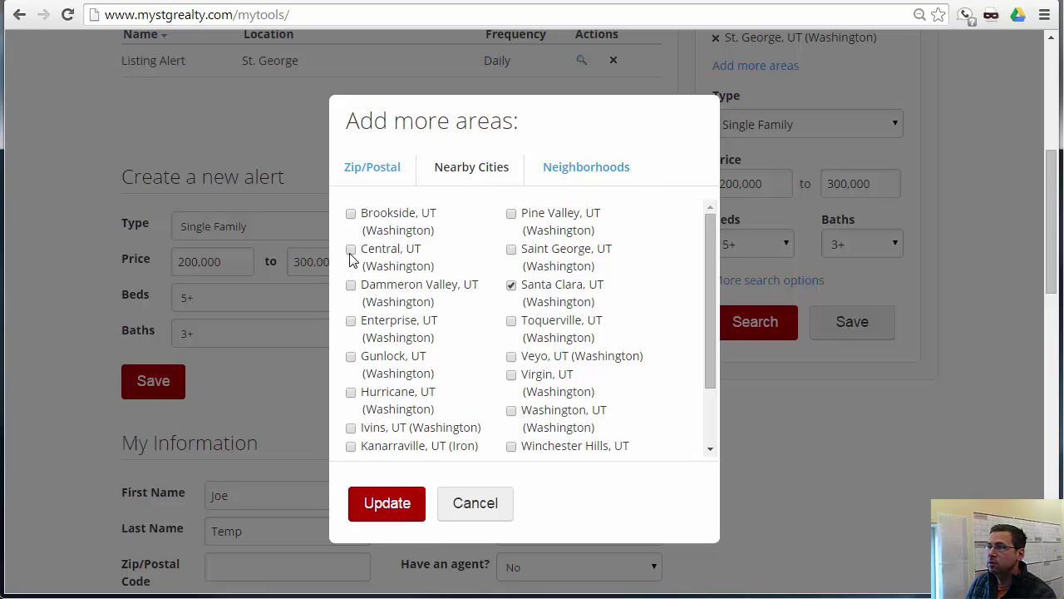
{"action": "left_click", "coordinate": [350, 395]}
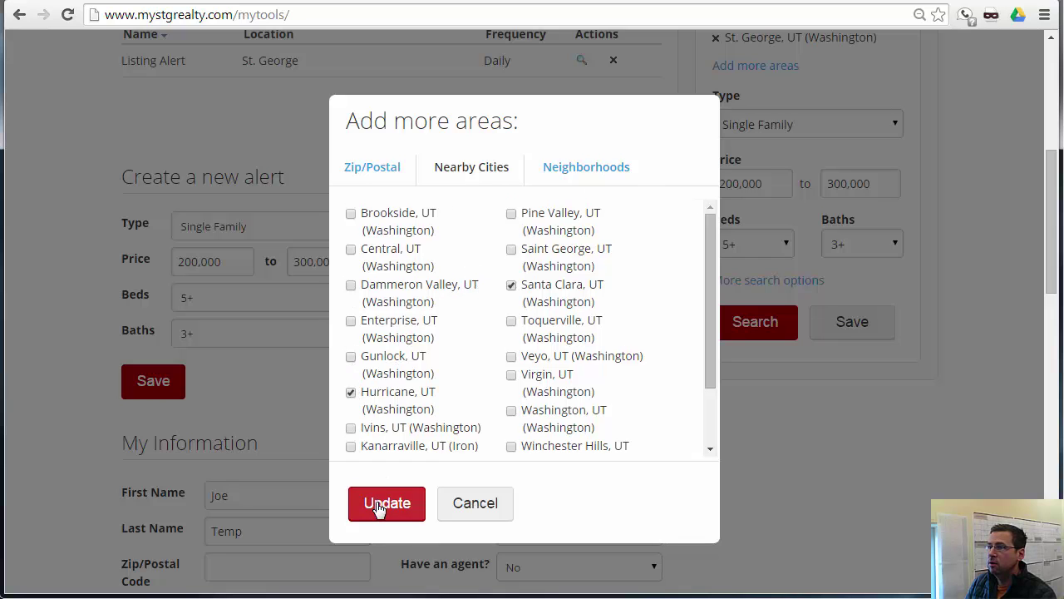
{"action": "left_click", "coordinate": [378, 504]}
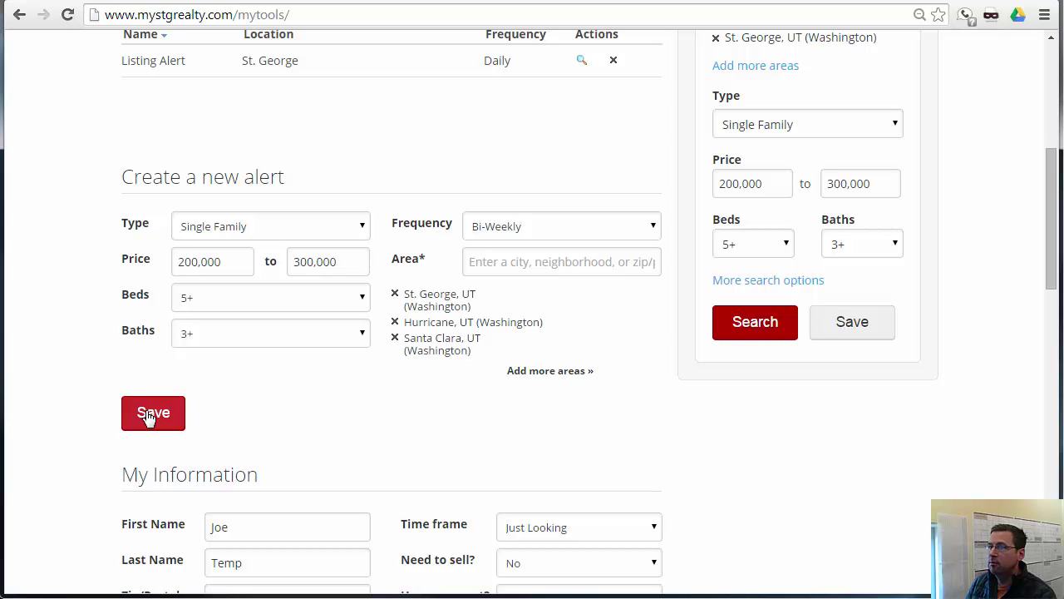
{"action": "left_click", "coordinate": [153, 413]}
{"action": "scroll", "coordinate": [108, 390], "scroll_direction": "down", "scroll_amount": 2}
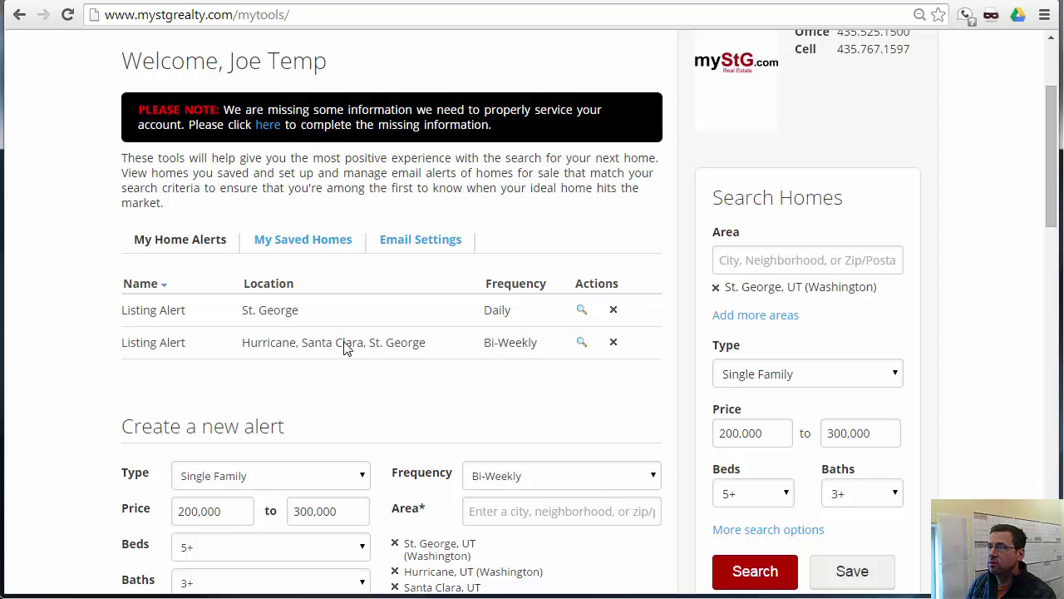
- Delete the daily St. George alert and submit a corrected account e-mail address
{"action": "left_click", "coordinate": [614, 311]}
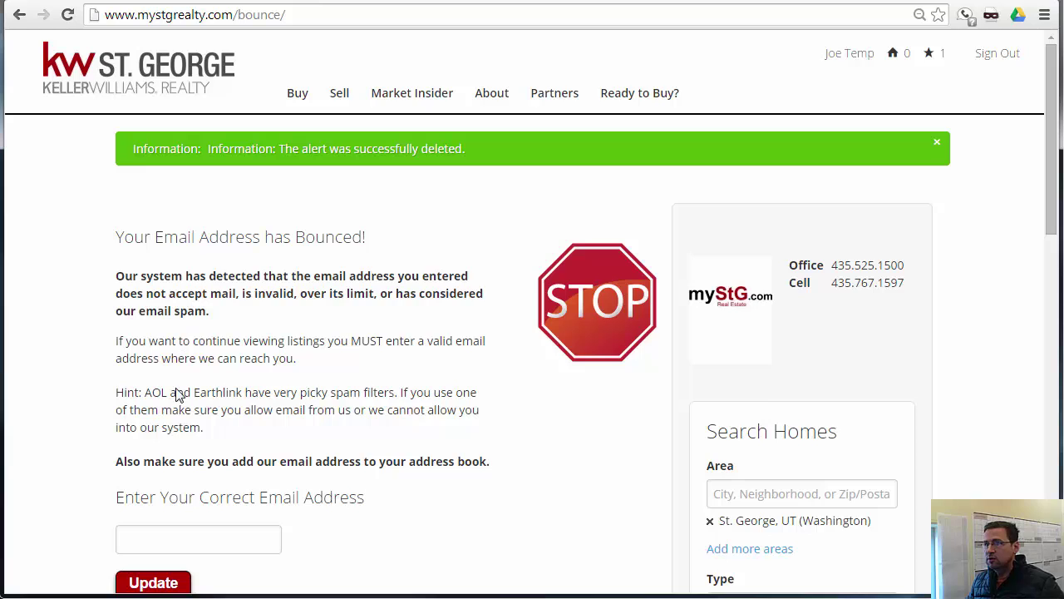
{"action": "scroll", "coordinate": [189, 398], "scroll_direction": "down", "scroll_amount": 1}
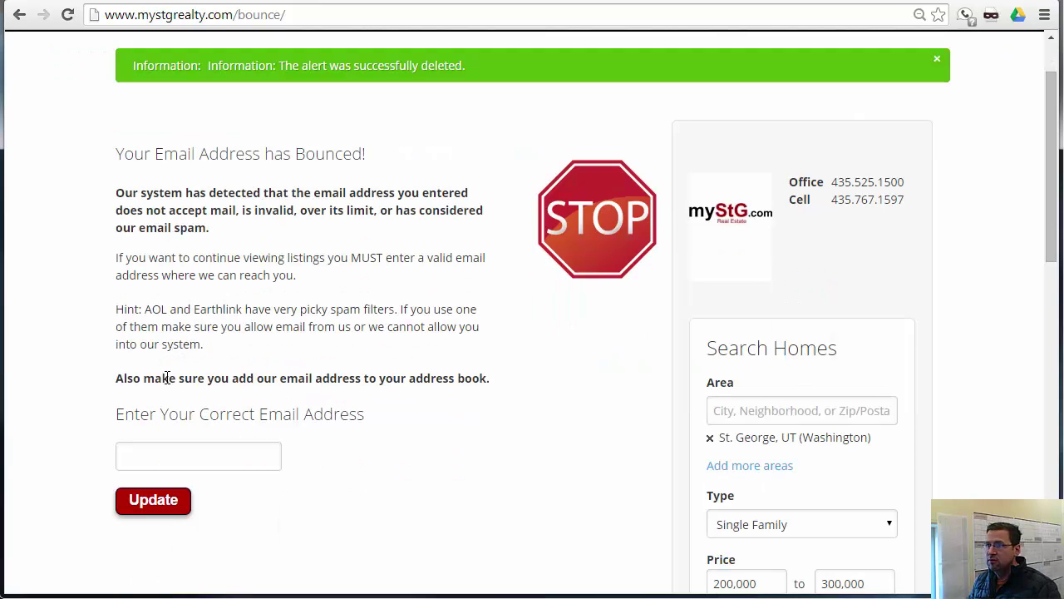
{"action": "left_click", "coordinate": [165, 450]}
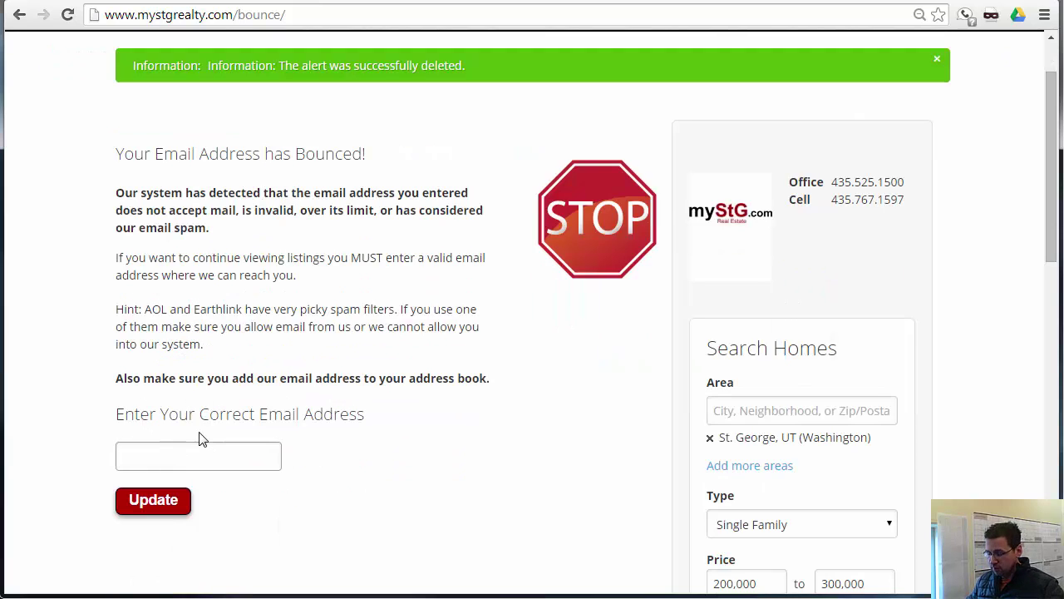
{"action": "scroll", "coordinate": [214, 214], "scroll_direction": "down", "scroll_amount": 3}
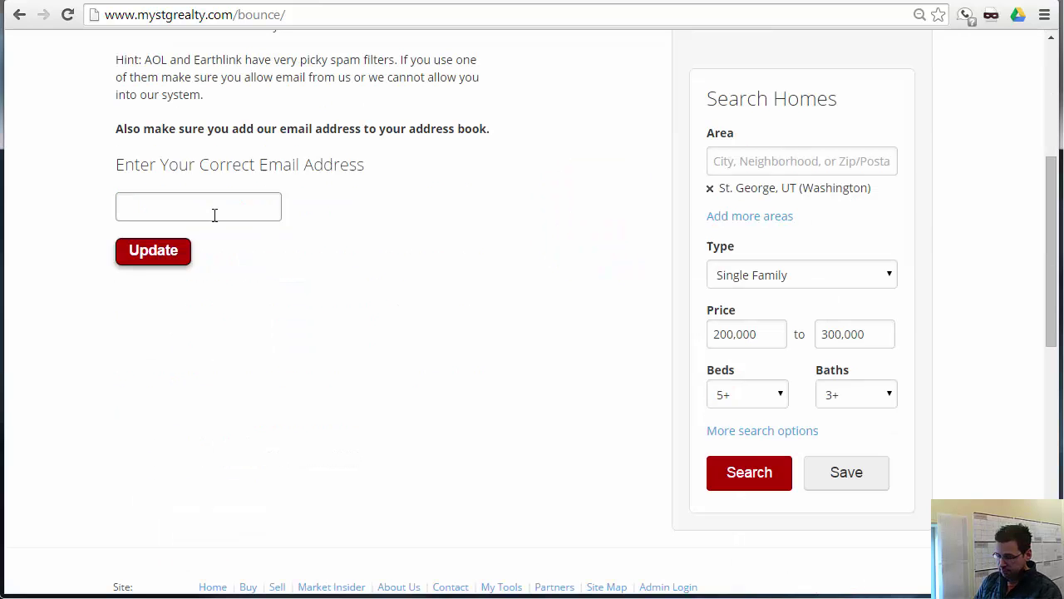
{"action": "key", "text": "Return"}
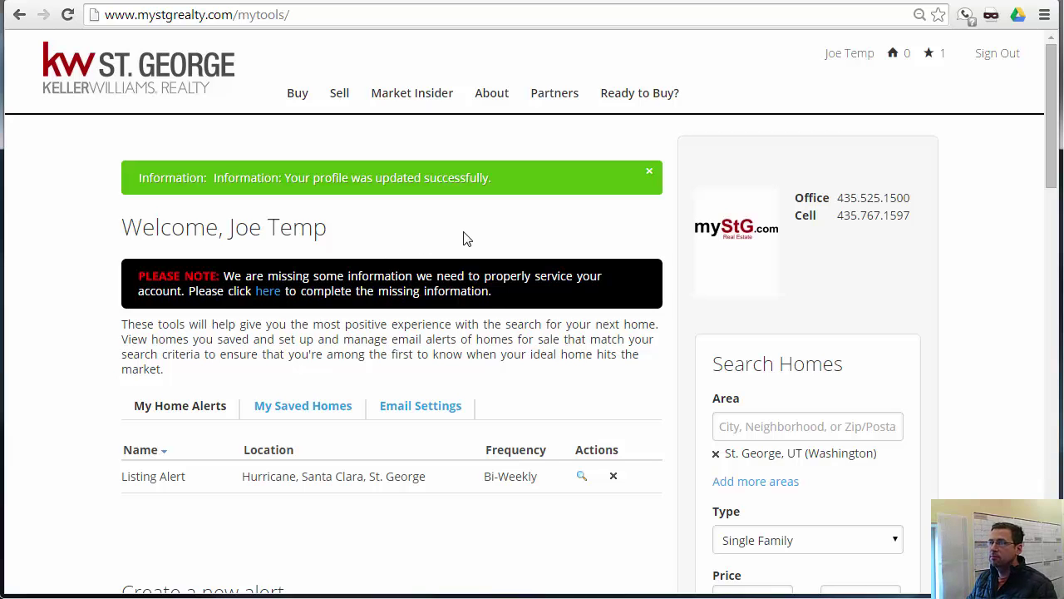
- Open the homes matching the bi-weekly alert and scroll through the results
{"action": "left_click", "coordinate": [582, 477]}
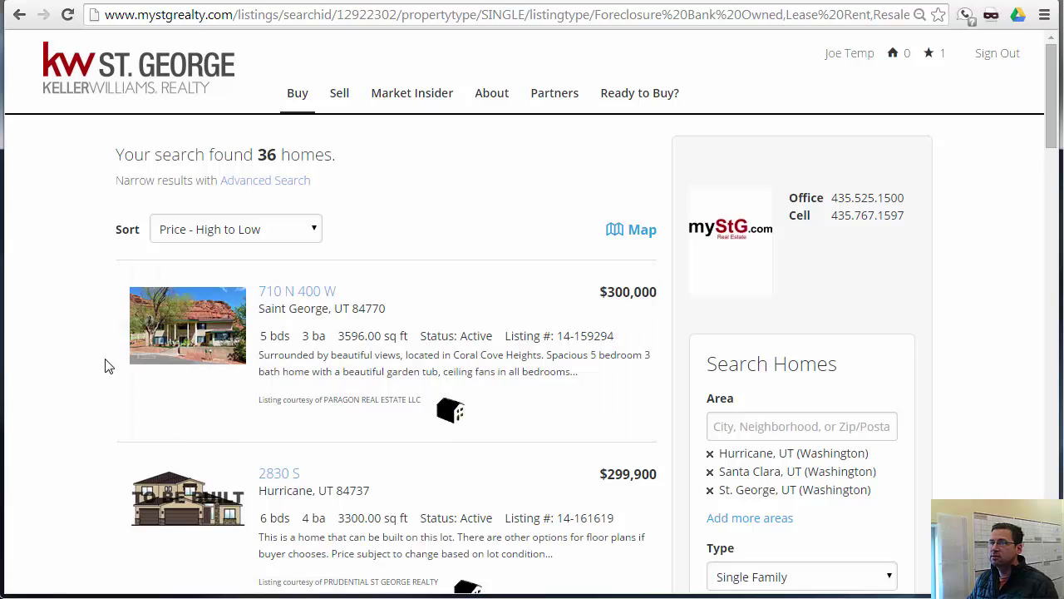
{"action": "scroll", "coordinate": [105, 365], "scroll_direction": "down", "scroll_amount": 4}
{"action": "scroll", "coordinate": [105, 367], "scroll_direction": "down", "scroll_amount": 1}
{"action": "scroll", "coordinate": [104, 366], "scroll_direction": "down", "scroll_amount": 5}
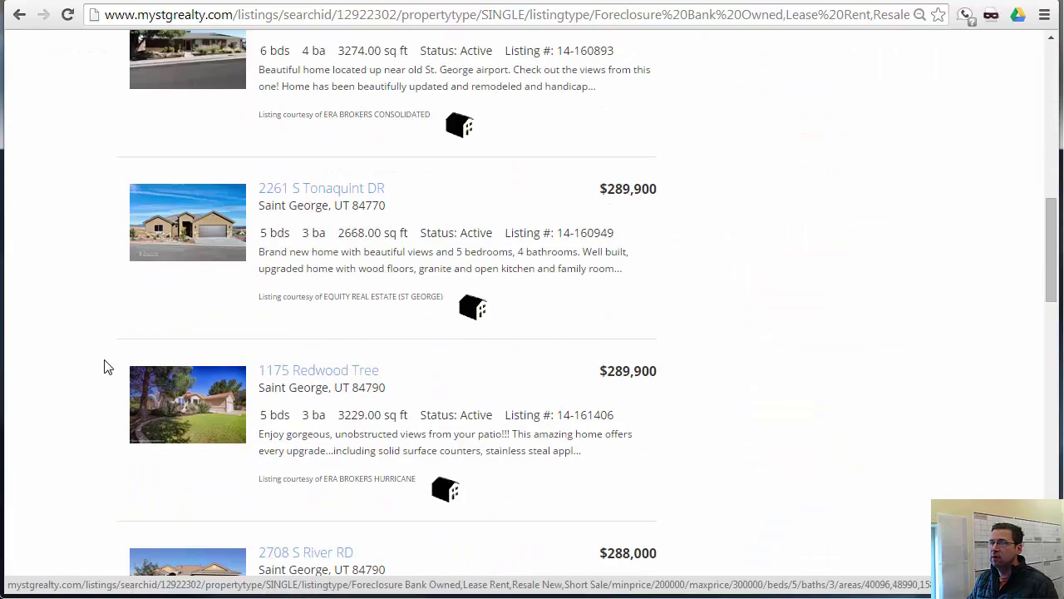
{"action": "scroll", "coordinate": [105, 367], "scroll_direction": "up", "scroll_amount": 10}
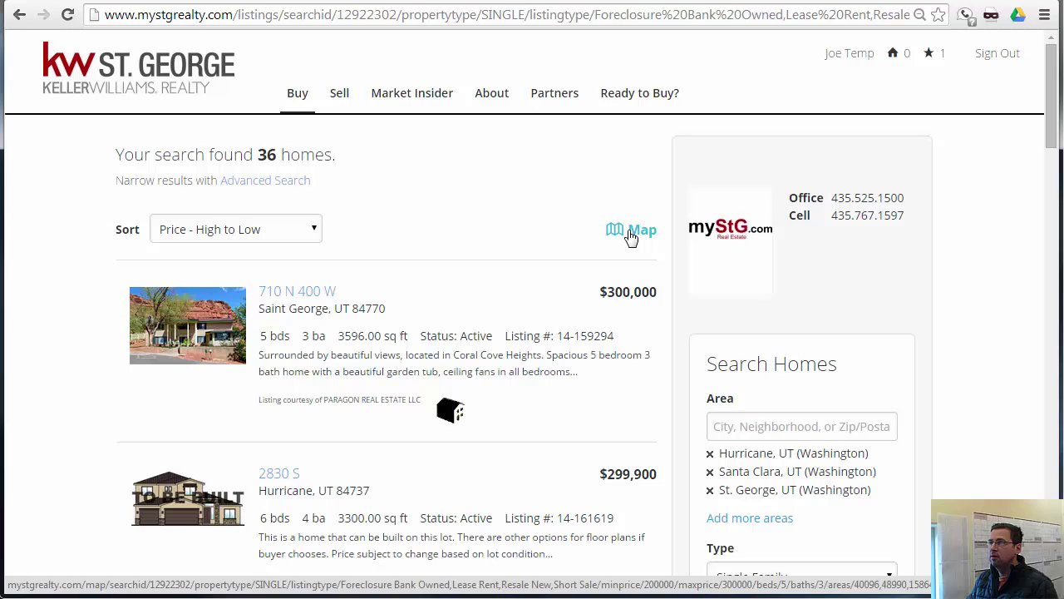
- Show the matching homes on the map and pan to see other listings
{"action": "left_click", "coordinate": [632, 233]}
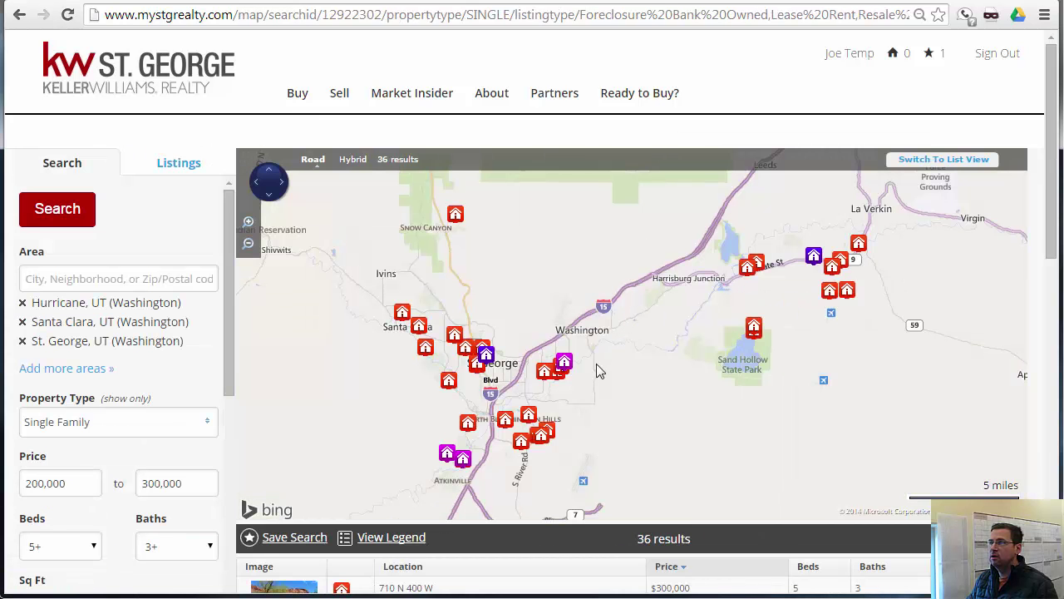
{"action": "left_click_drag", "start_coordinate": [597, 365], "coordinate": [652, 352]}
{"action": "scroll", "coordinate": [988, 345], "scroll_direction": "down", "scroll_amount": 3}
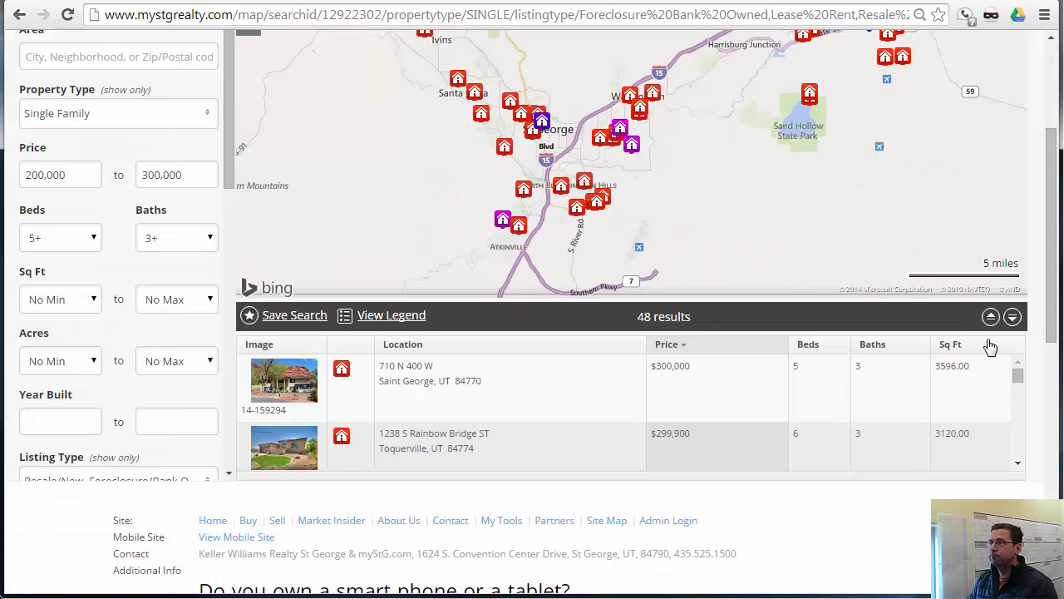
{"action": "left_click_drag", "start_coordinate": [1016, 373], "coordinate": [1018, 366]}
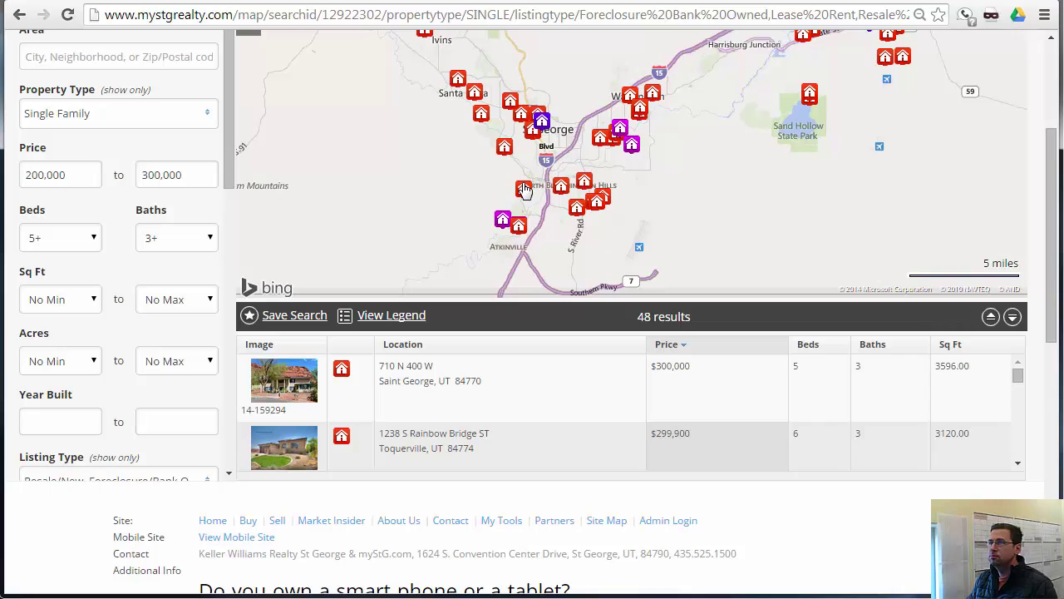
- Check the map legend, adjust page zoom, and return to the 48-result list
{"action": "left_click", "coordinate": [400, 316]}
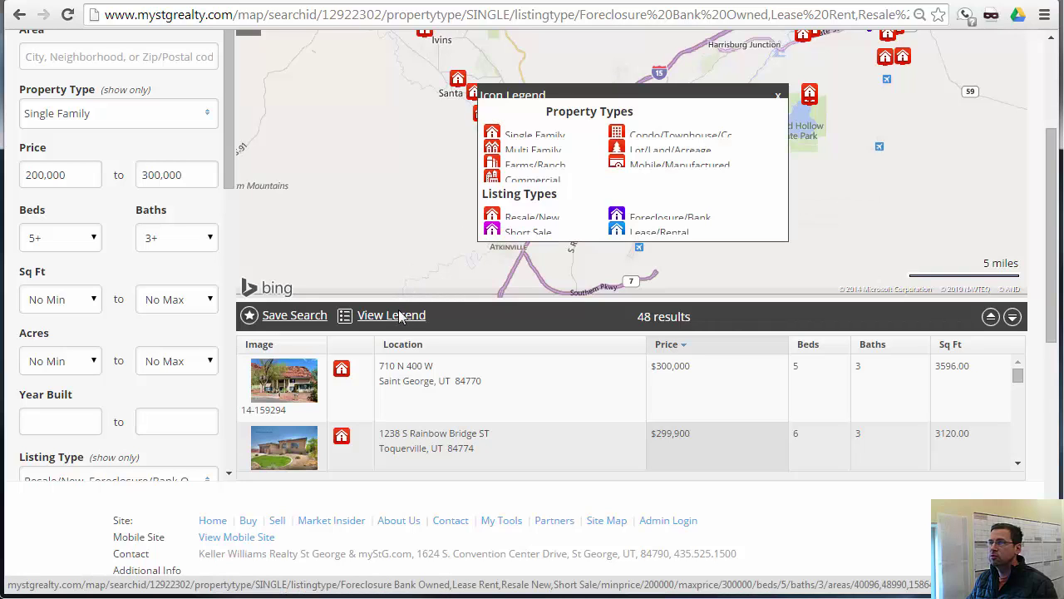
{"action": "left_click_drag", "start_coordinate": [632, 137], "coordinate": [645, 152]}
{"action": "left_click", "coordinate": [645, 152]}
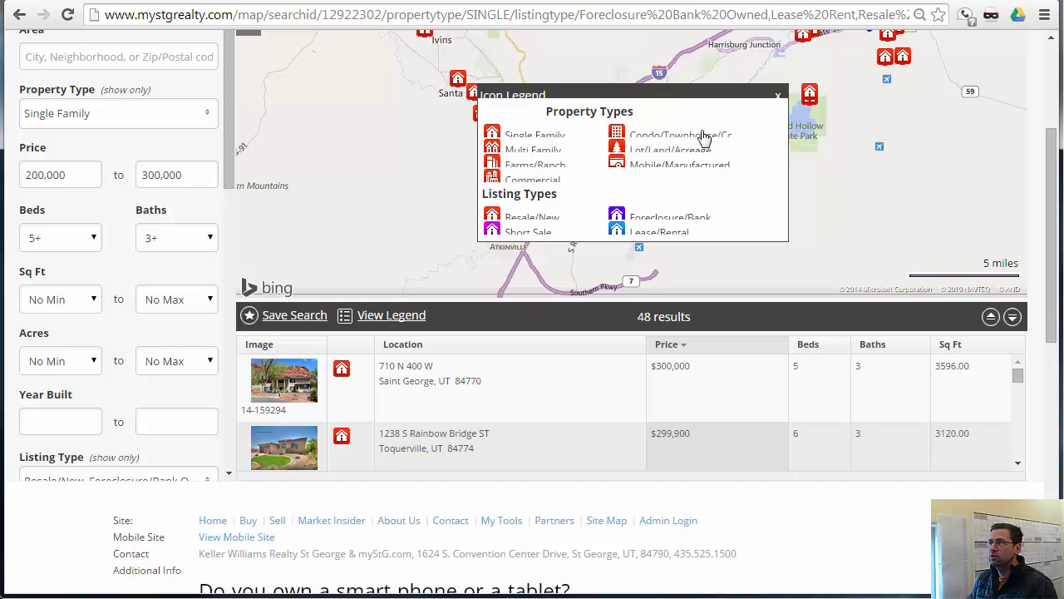
{"action": "key", "text": "ctrl+minus"}
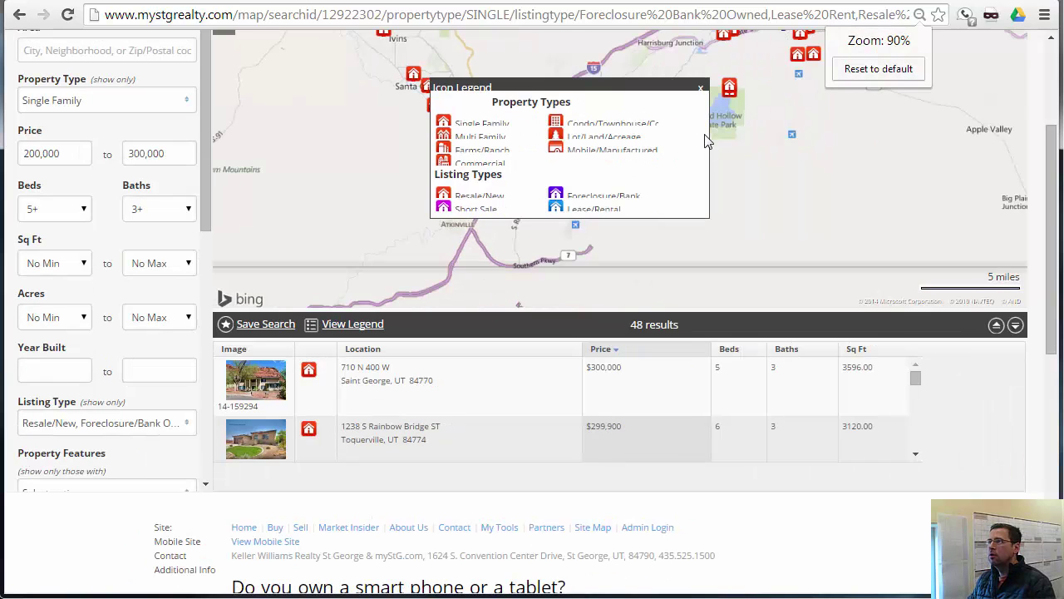
{"action": "key", "text": "ctrl+plus"}
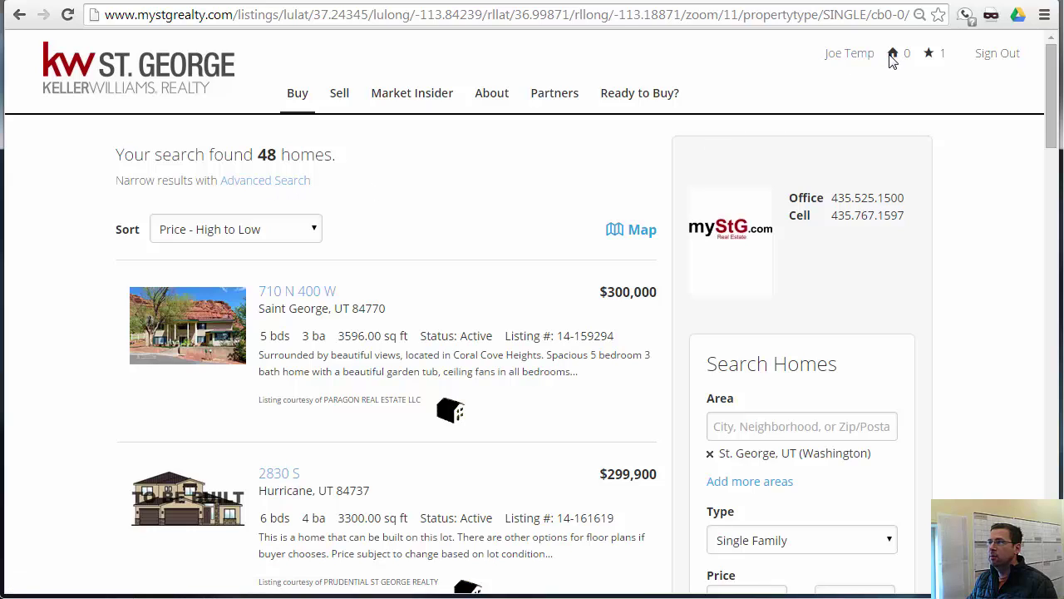
- Open and reload My Tools, showing the Bi-Weekly Hurricane, Santa Clara, St. George alert
{"action": "left_click", "coordinate": [844, 60]}
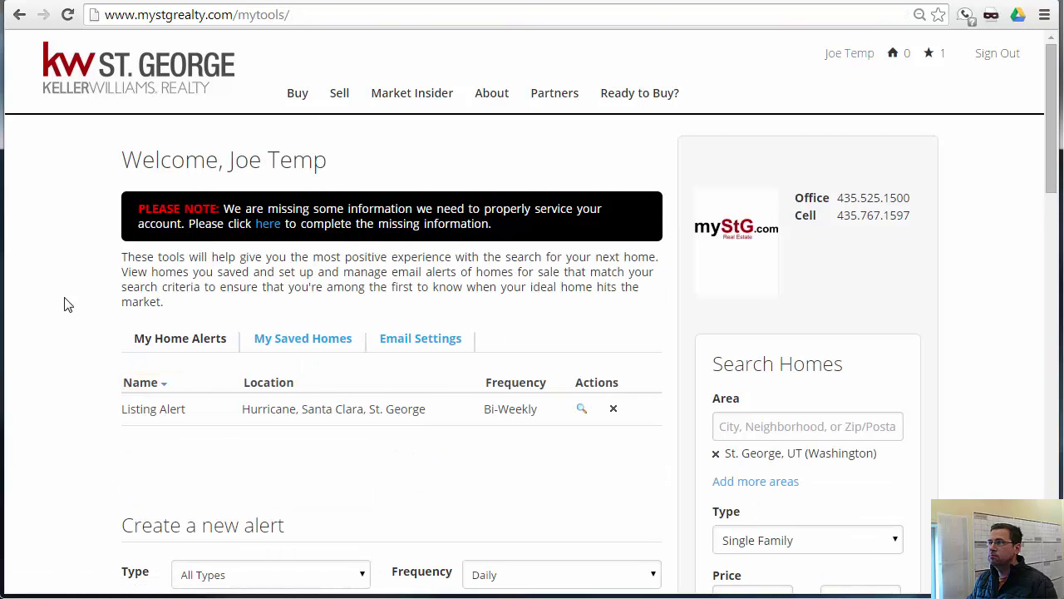
{"action": "scroll", "coordinate": [47, 337], "scroll_direction": "down", "scroll_amount": 2}
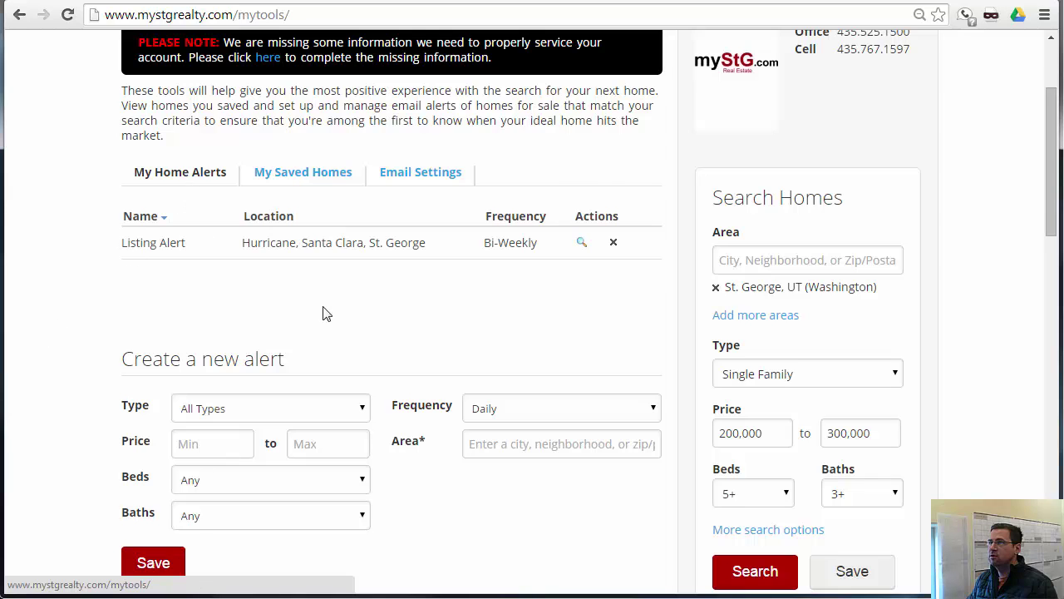
{"action": "scroll", "coordinate": [316, 312], "scroll_direction": "up", "scroll_amount": 2}
{"action": "left_click", "coordinate": [854, 57]}
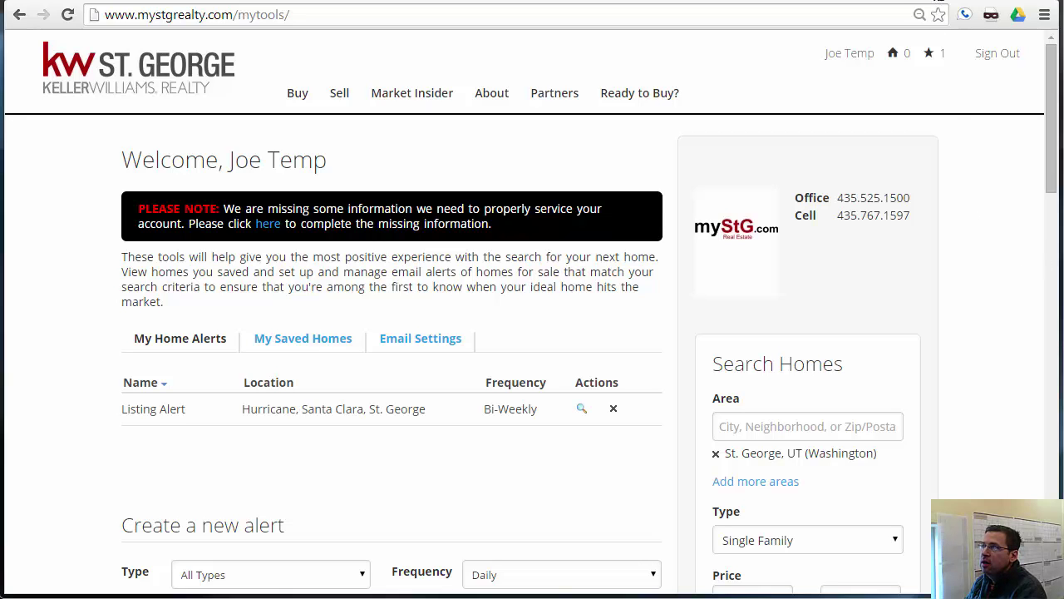
- In the Gmail welcome e-mail, select the account password and follow the Login now link
{"action": "left_click", "coordinate": [925, 1]}
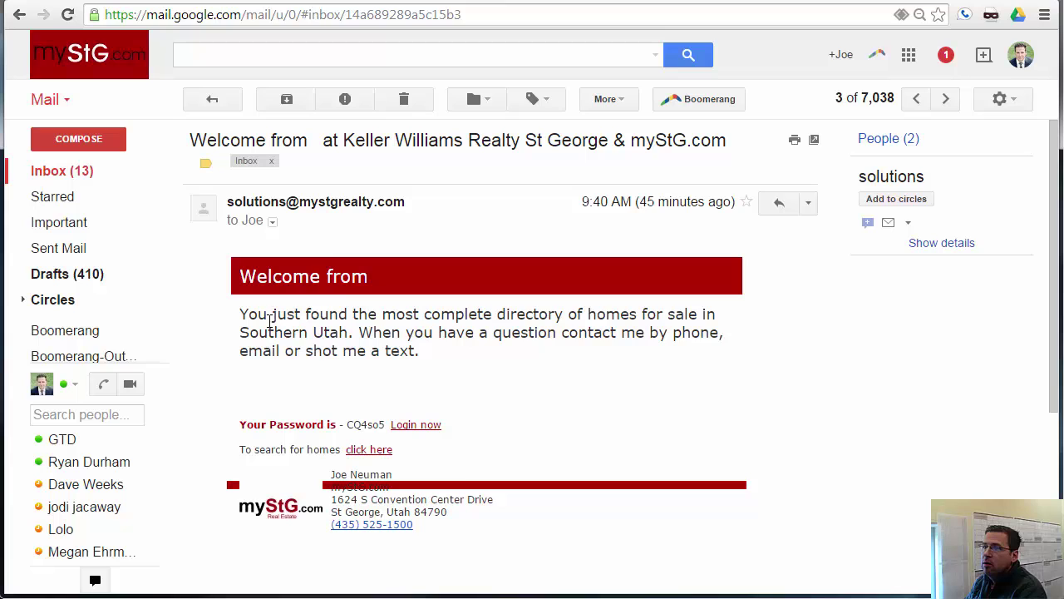
{"action": "left_click_drag", "start_coordinate": [349, 426], "coordinate": [390, 426]}
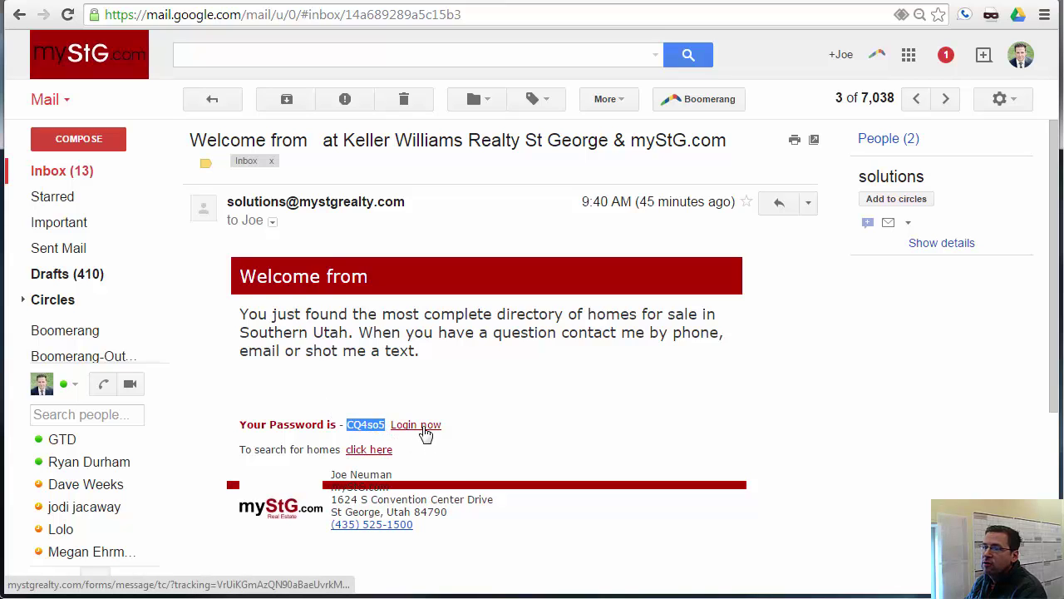
{"action": "left_click", "coordinate": [425, 433]}
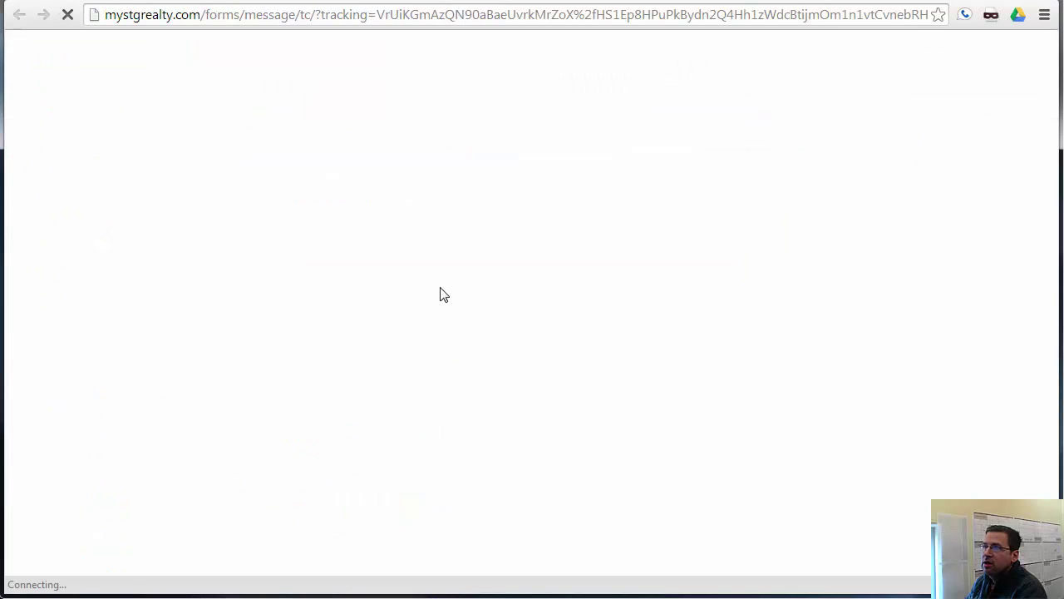